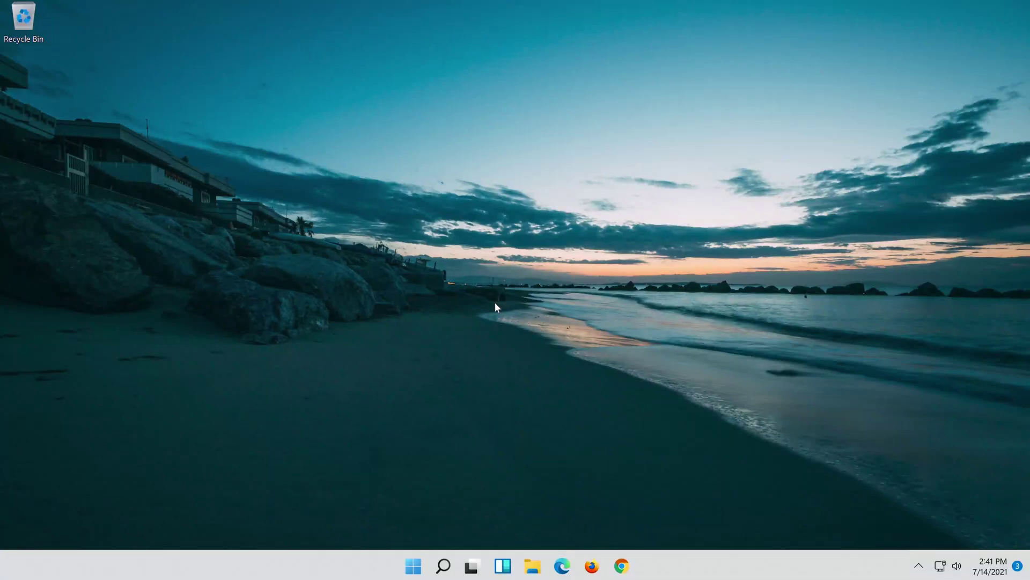
Search Windows for "control panel" and open the Control Panel
{"action": "left_click", "coordinate": [447, 574]}
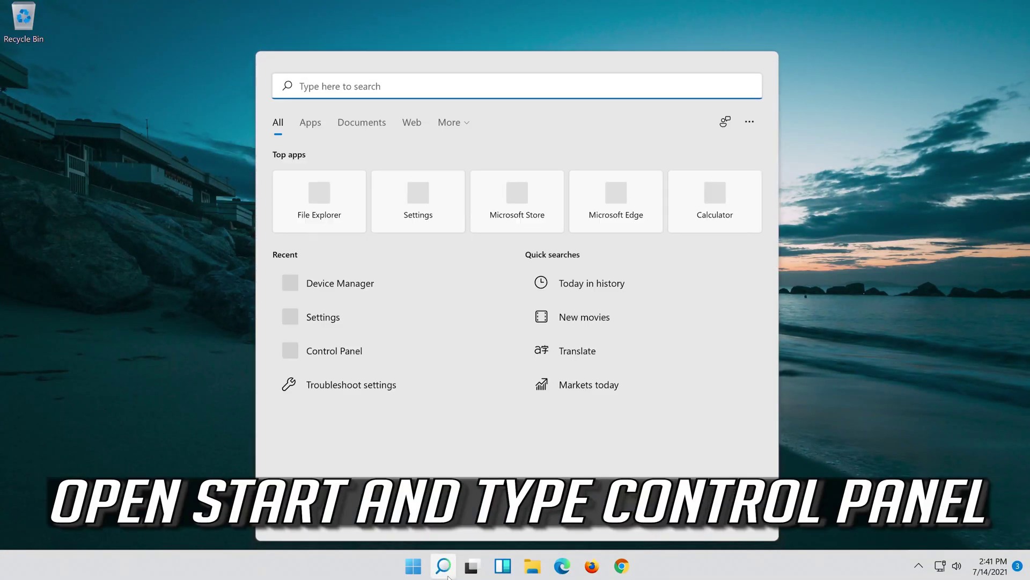
{"action": "type", "text": "c"}
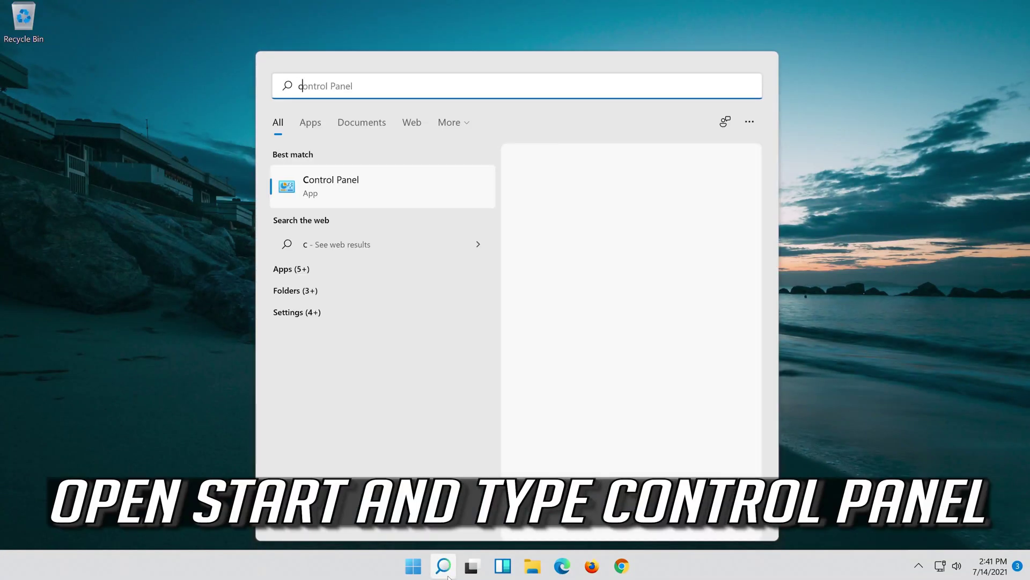
{"action": "type", "text": "ontrol pane"}
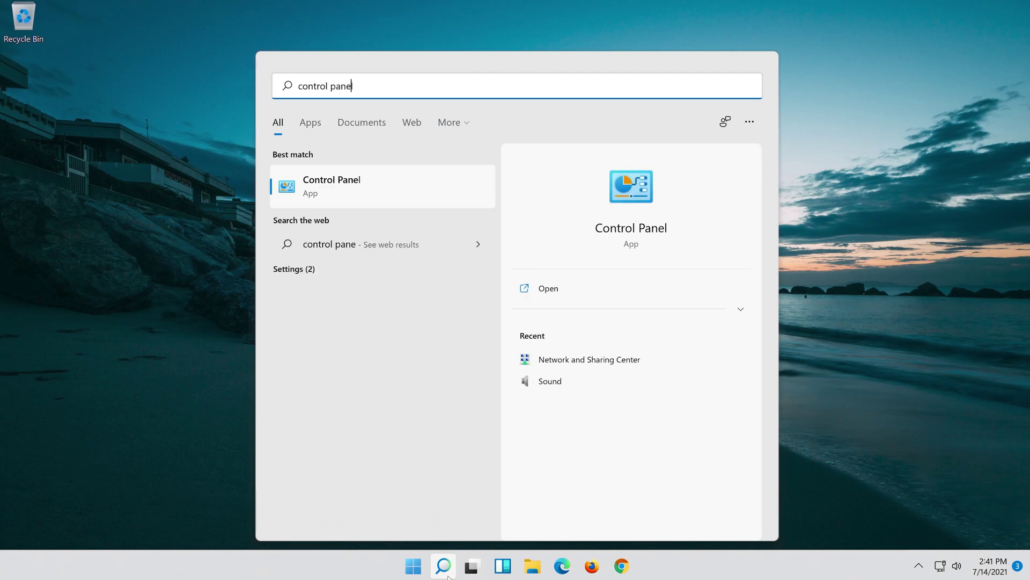
{"action": "type", "text": "l"}
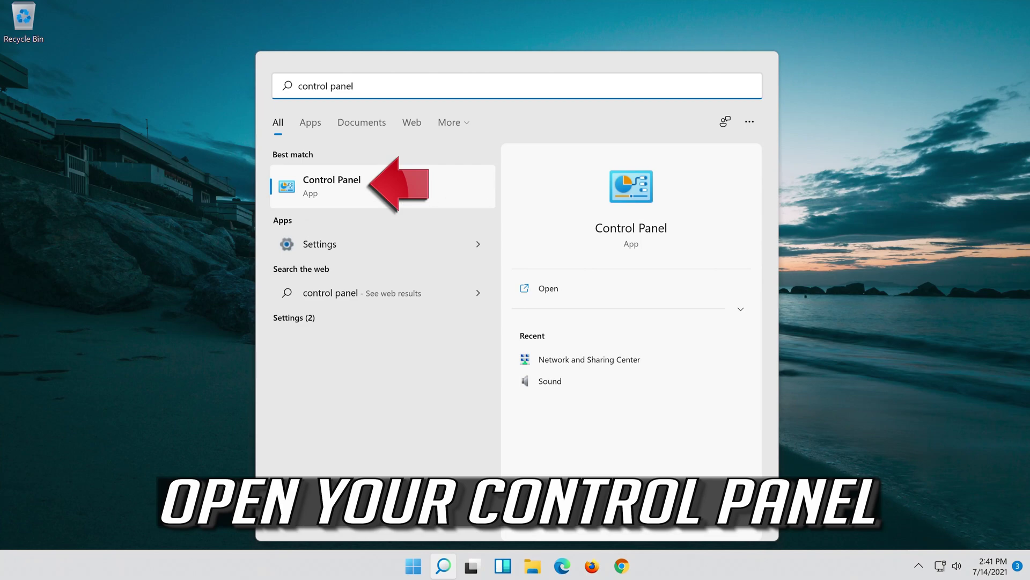
{"action": "left_click", "coordinate": [435, 186]}
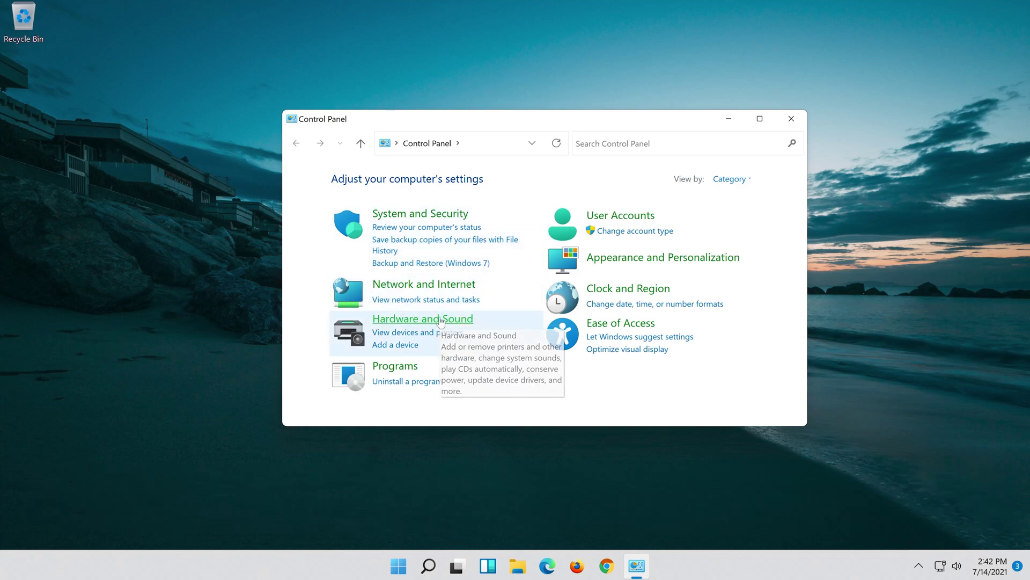
Open the Sound settings from the Hardware and Sound category and close the Control Panel window behind them
{"action": "left_click", "coordinate": [437, 320]}
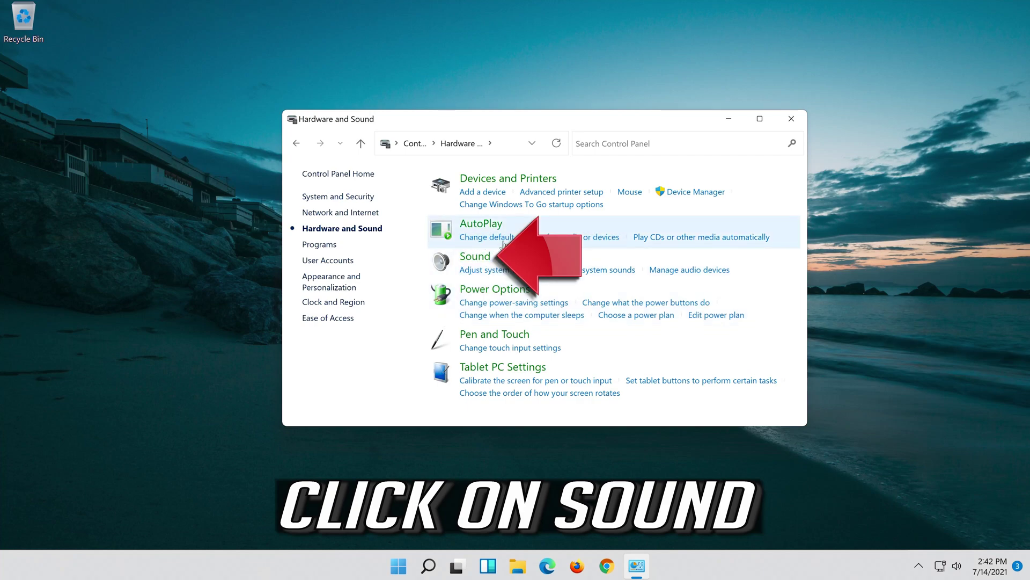
{"action": "left_click", "coordinate": [474, 257]}
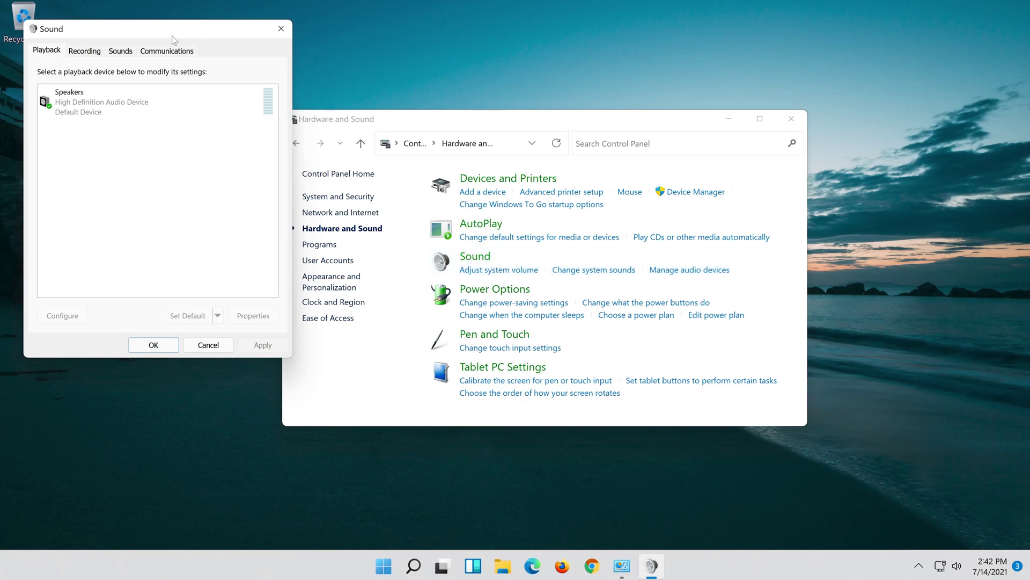
{"action": "left_click_drag", "start_coordinate": [173, 41], "coordinate": [543, 117]}
{"action": "left_click", "coordinate": [796, 119]}
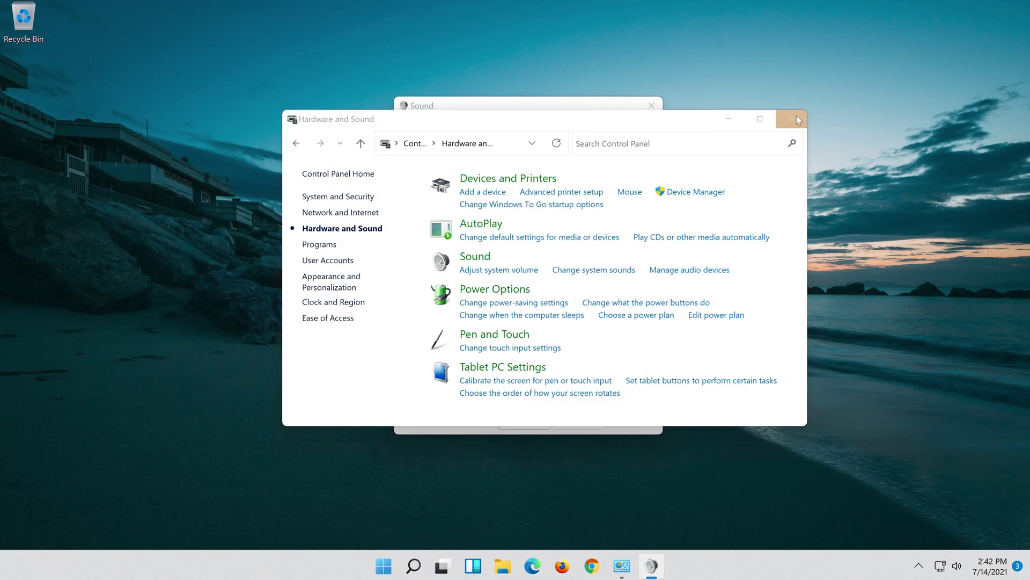
Open the properties of the default Speakers playback device and move the dialog over the Sound window
{"action": "left_click", "coordinate": [494, 175]}
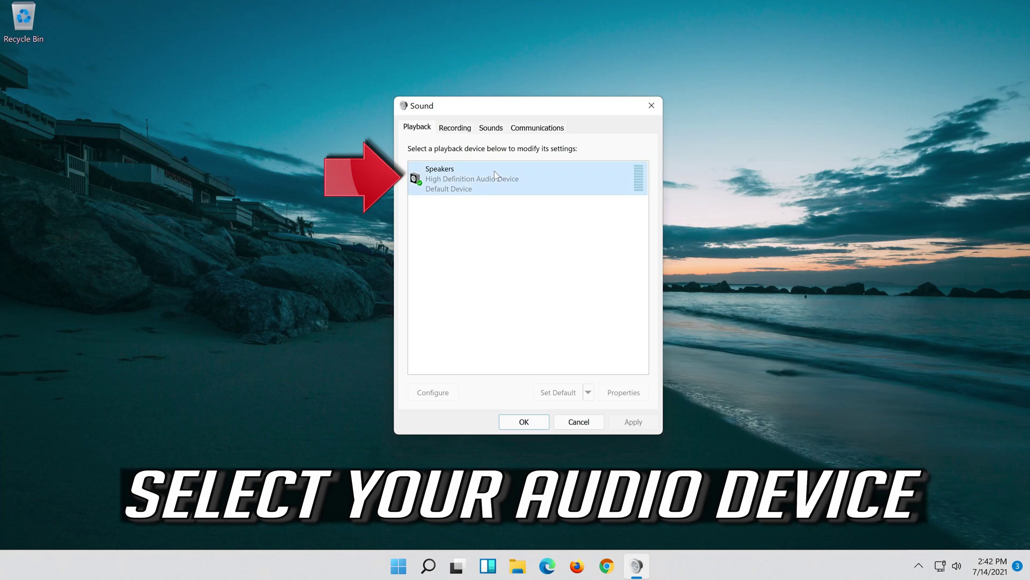
{"action": "left_click", "coordinate": [495, 173]}
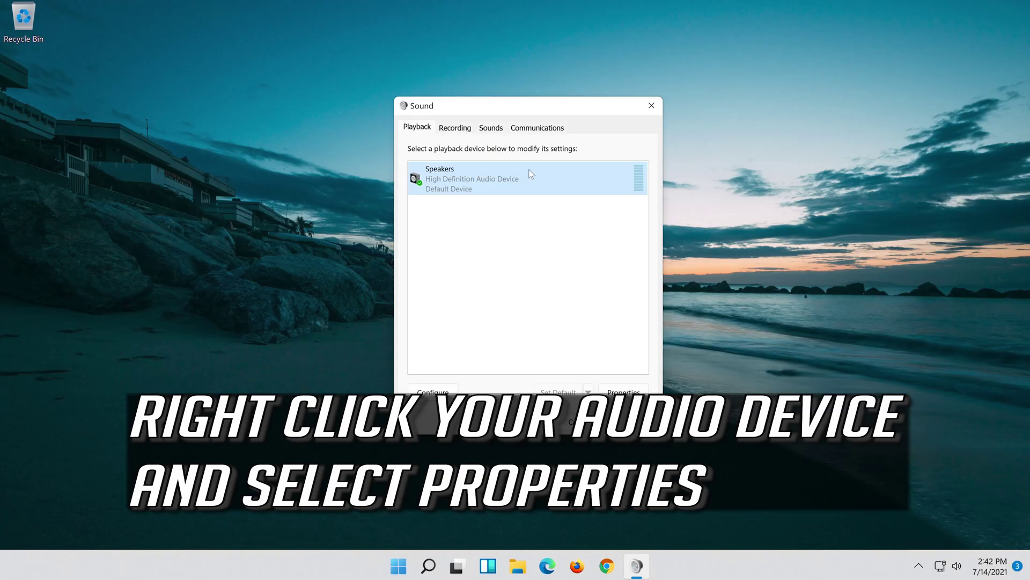
{"action": "right_click", "coordinate": [528, 171]}
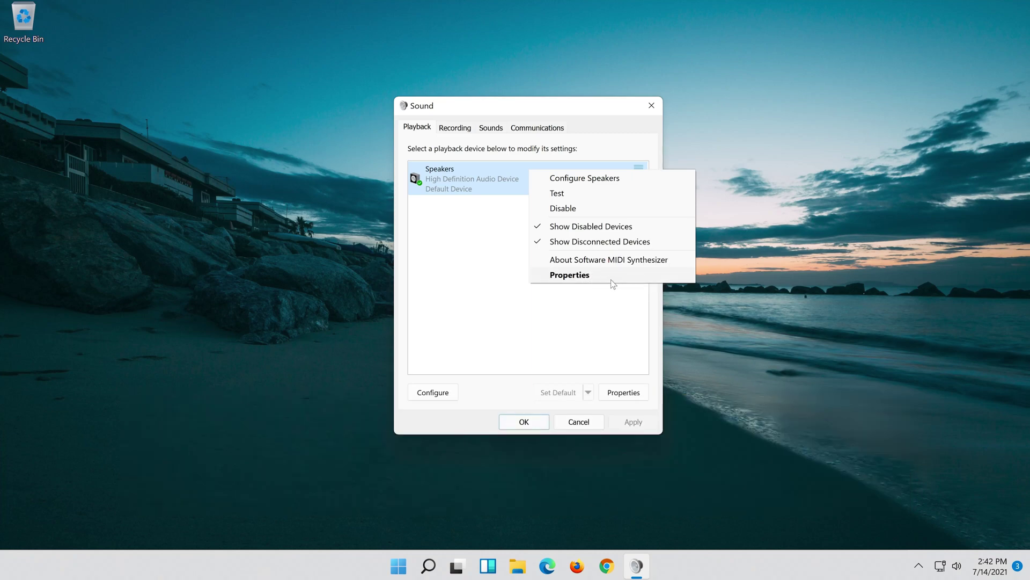
{"action": "left_click", "coordinate": [611, 279]}
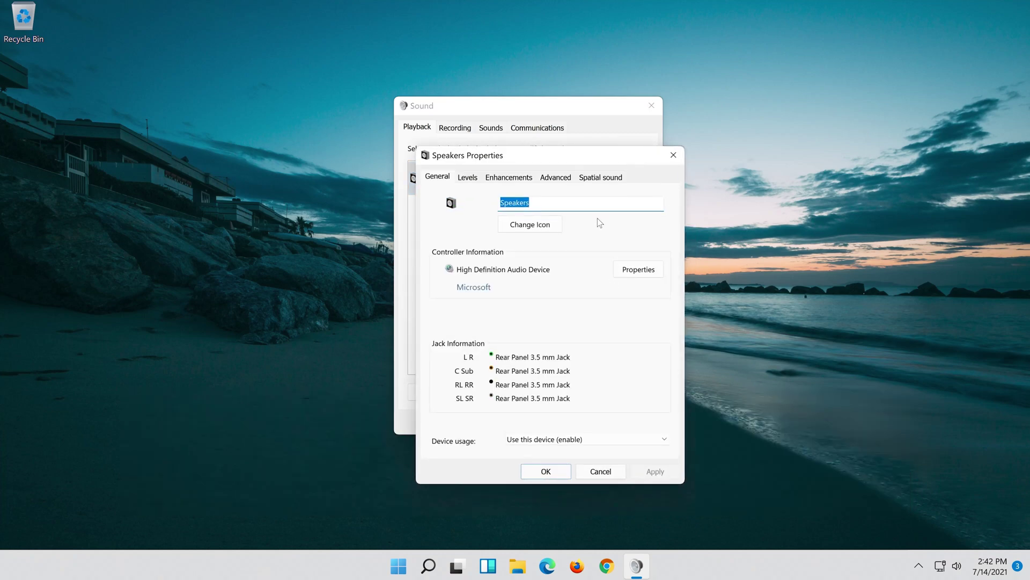
{"action": "left_click_drag", "start_coordinate": [571, 162], "coordinate": [552, 114]}
Disable all sound enhancements for the speakers, apply the change and close both sound dialogs
{"action": "left_click", "coordinate": [509, 125]}
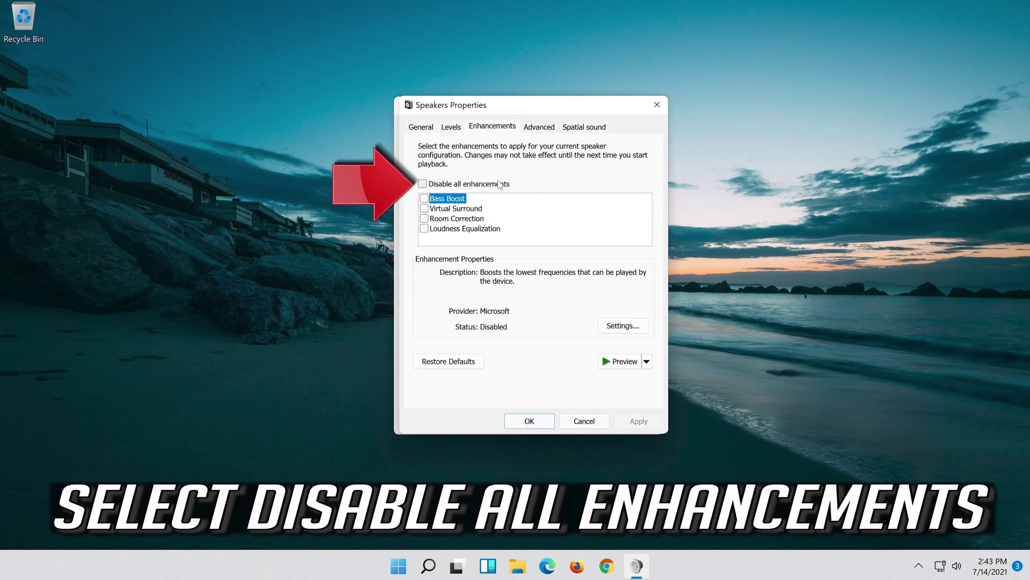
{"action": "left_click", "coordinate": [424, 184]}
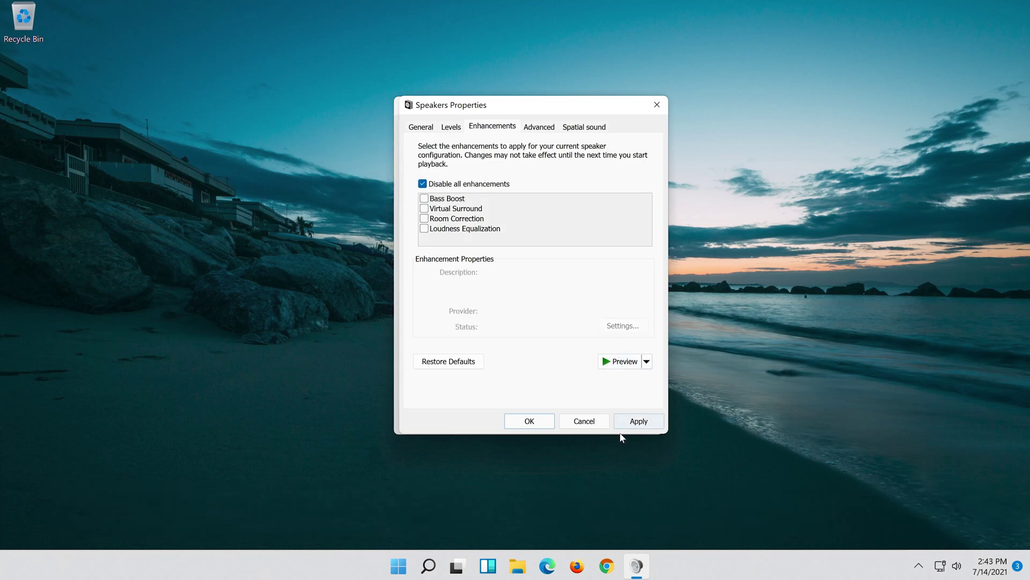
{"action": "left_click", "coordinate": [647, 420]}
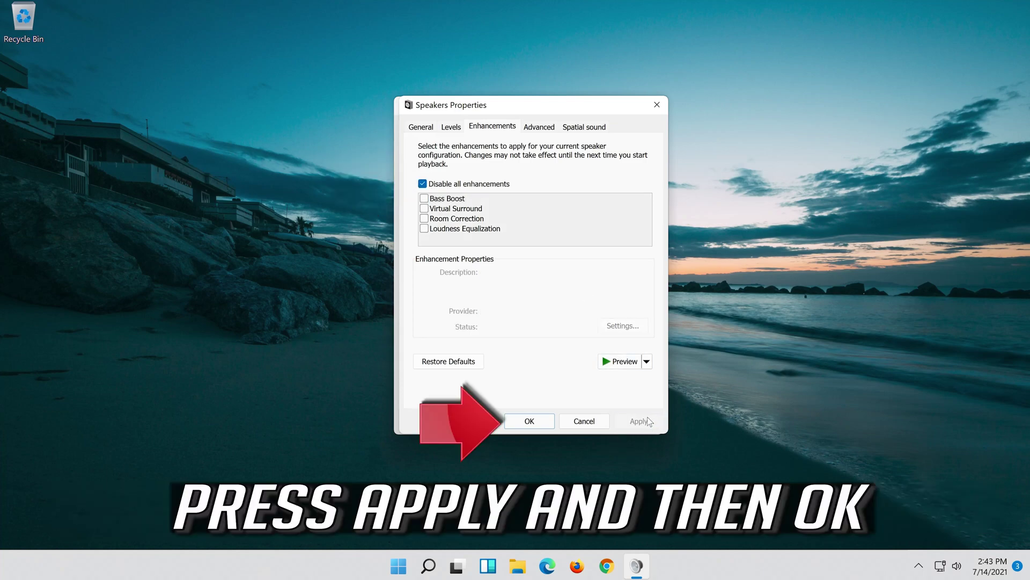
{"action": "left_click", "coordinate": [550, 417]}
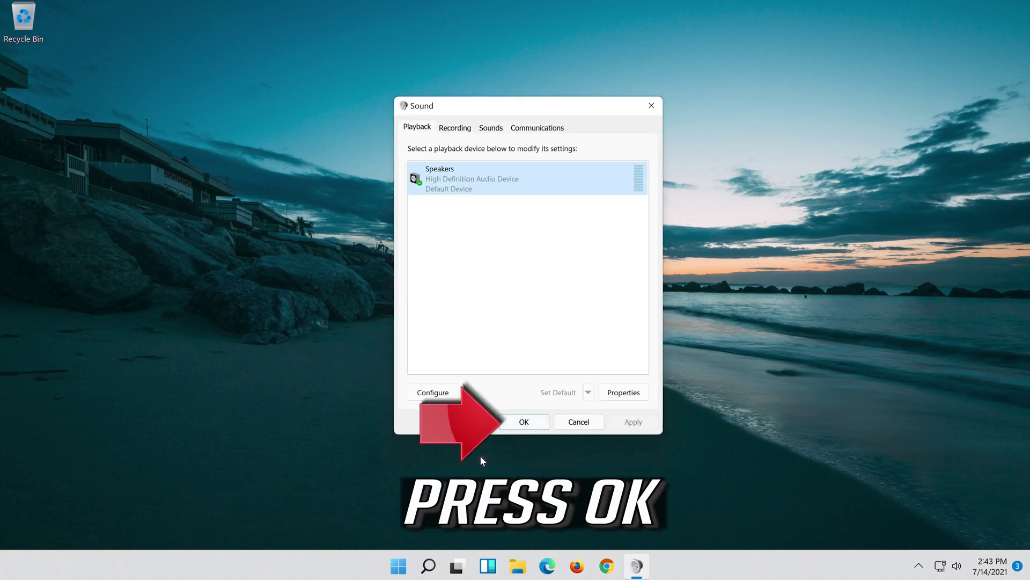
{"action": "left_click", "coordinate": [523, 421]}
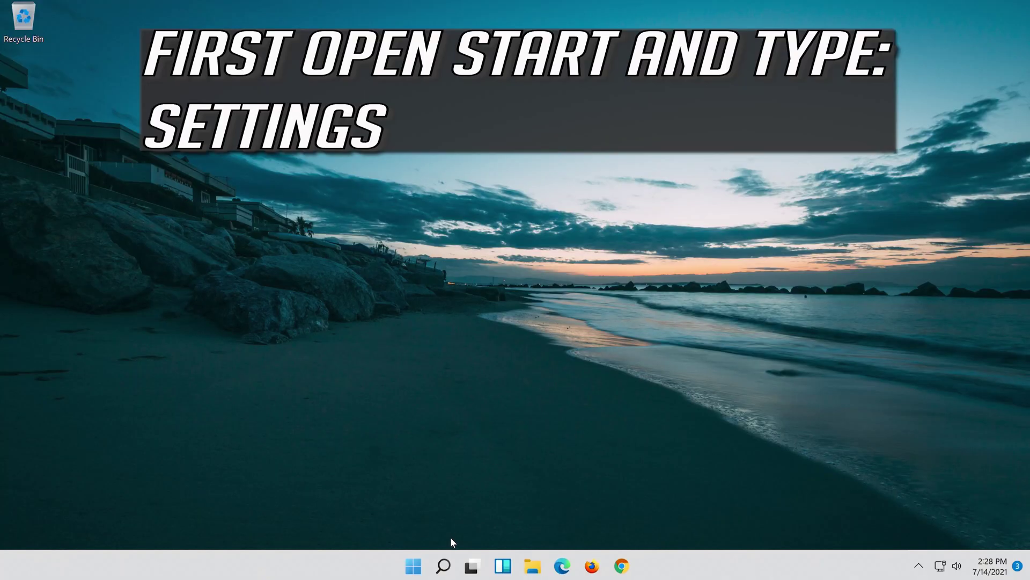
Search Windows for "settings" and open the Settings app on its System page
{"action": "left_click", "coordinate": [442, 572]}
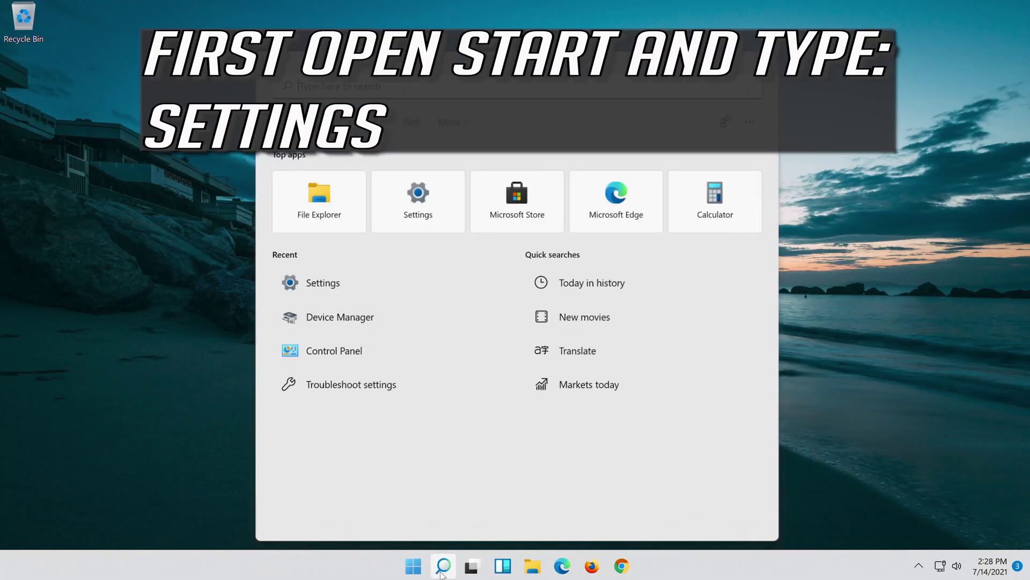
{"action": "type", "text": "settings"}
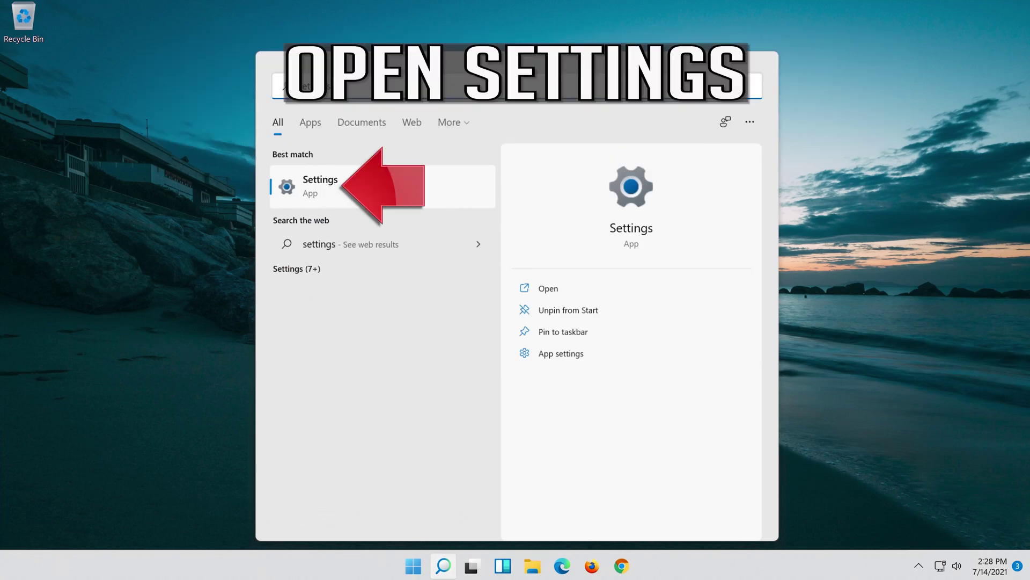
{"action": "left_click", "coordinate": [378, 191]}
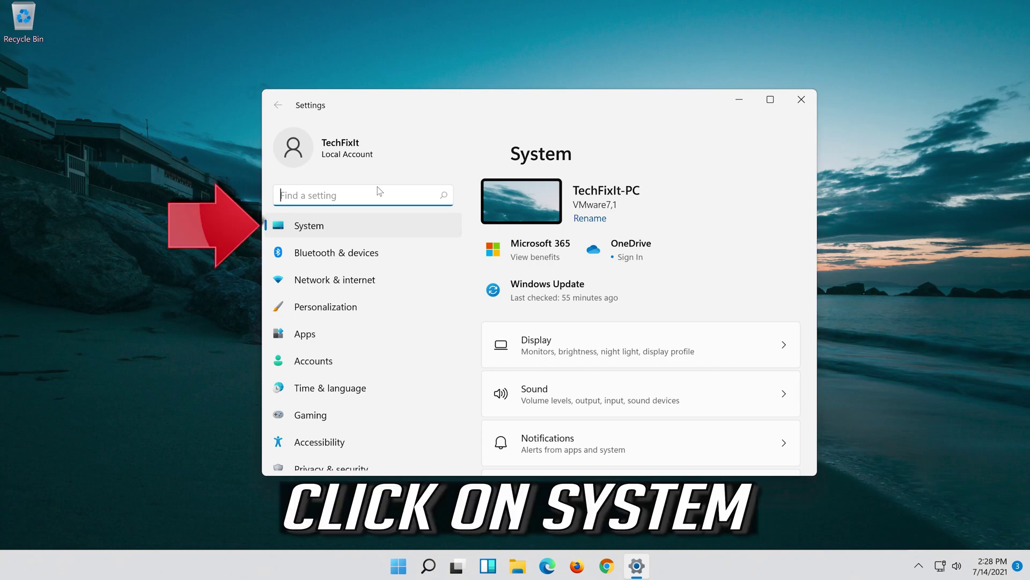
{"action": "left_click", "coordinate": [321, 232]}
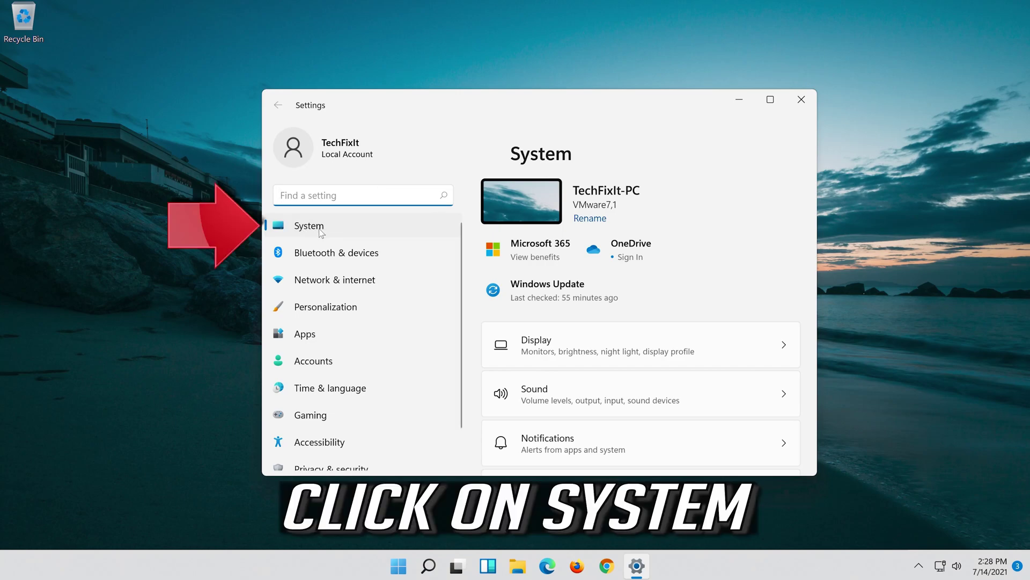
{"action": "left_click", "coordinate": [347, 225]}
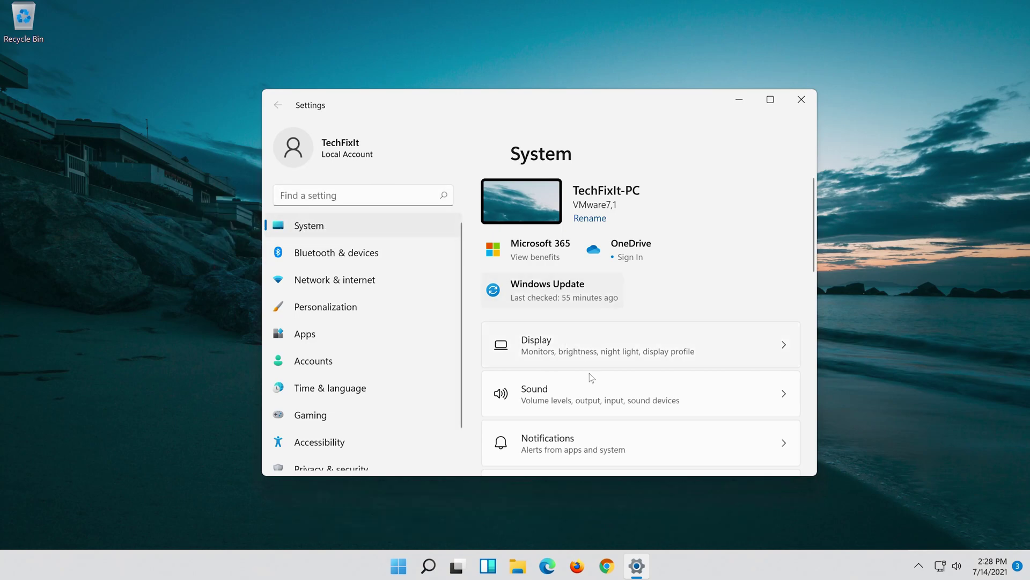
Run the Playing Audio troubleshooter from the other troubleshooters in the System troubleshooting settings
{"action": "scroll", "coordinate": [589, 373], "scroll_direction": "down", "scroll_amount": 10}
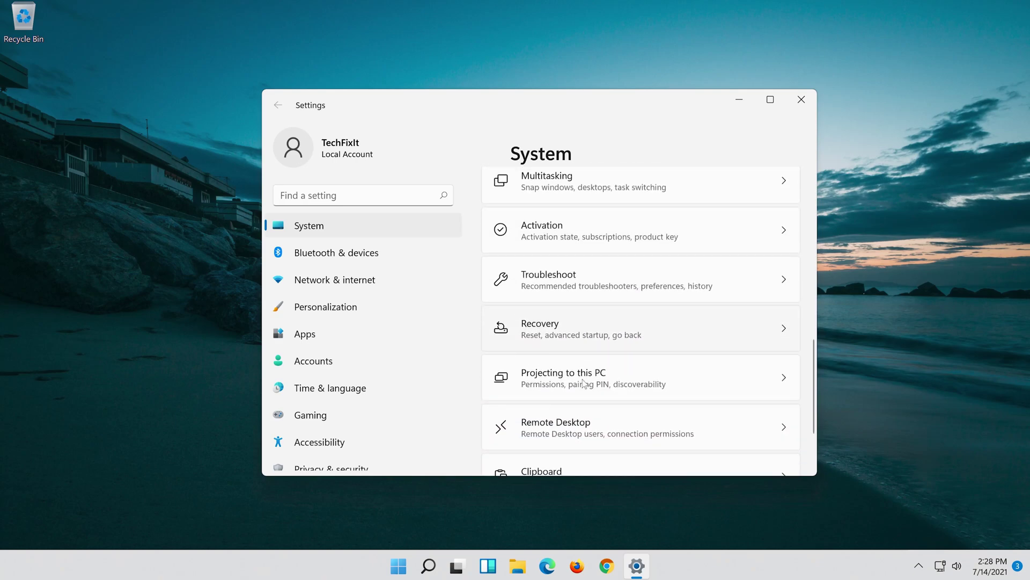
{"action": "scroll", "coordinate": [584, 382], "scroll_direction": "down", "scroll_amount": 3}
{"action": "scroll", "coordinate": [584, 382], "scroll_direction": "up", "scroll_amount": 3}
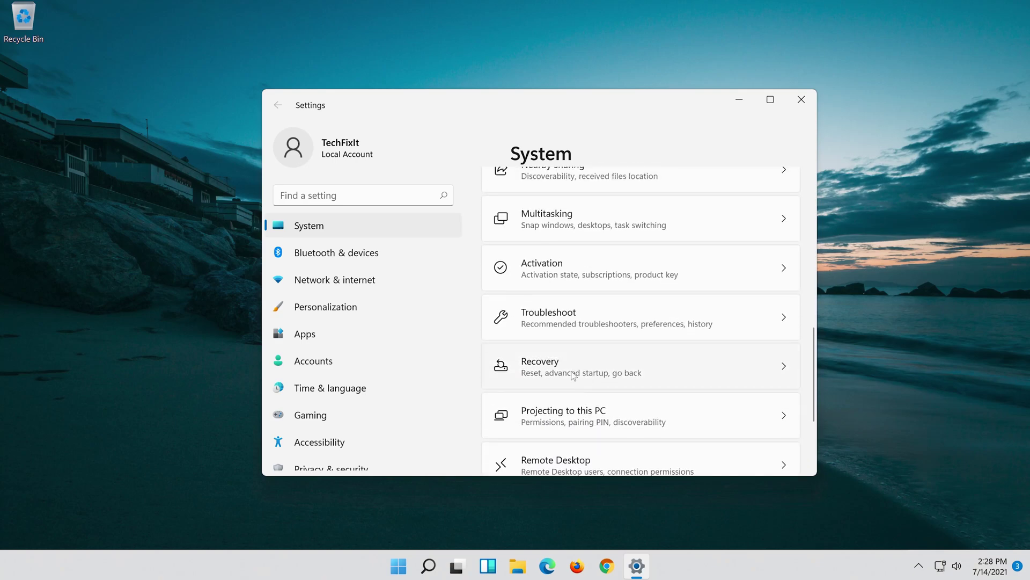
{"action": "left_click", "coordinate": [640, 322]}
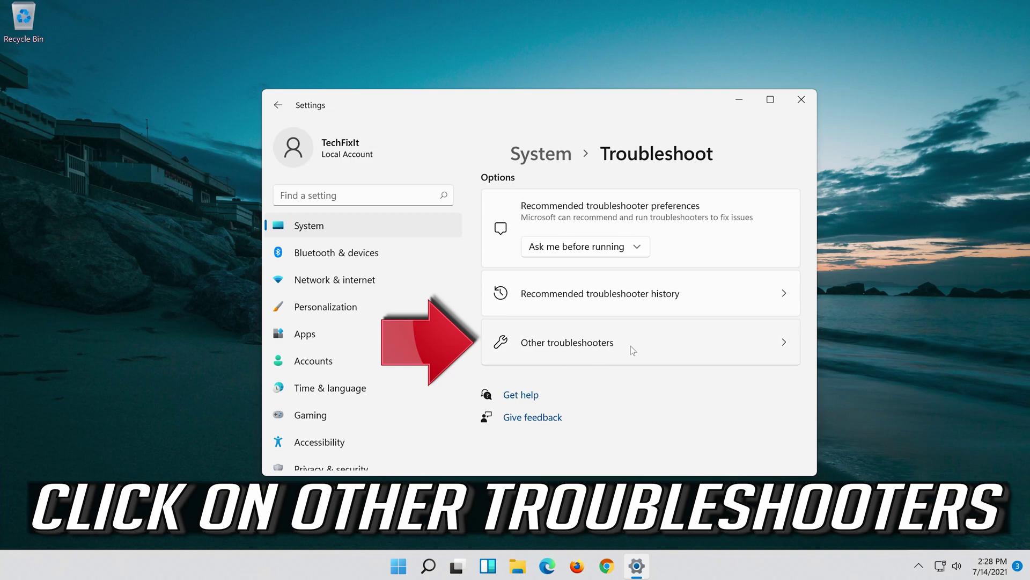
{"action": "left_click", "coordinate": [646, 347]}
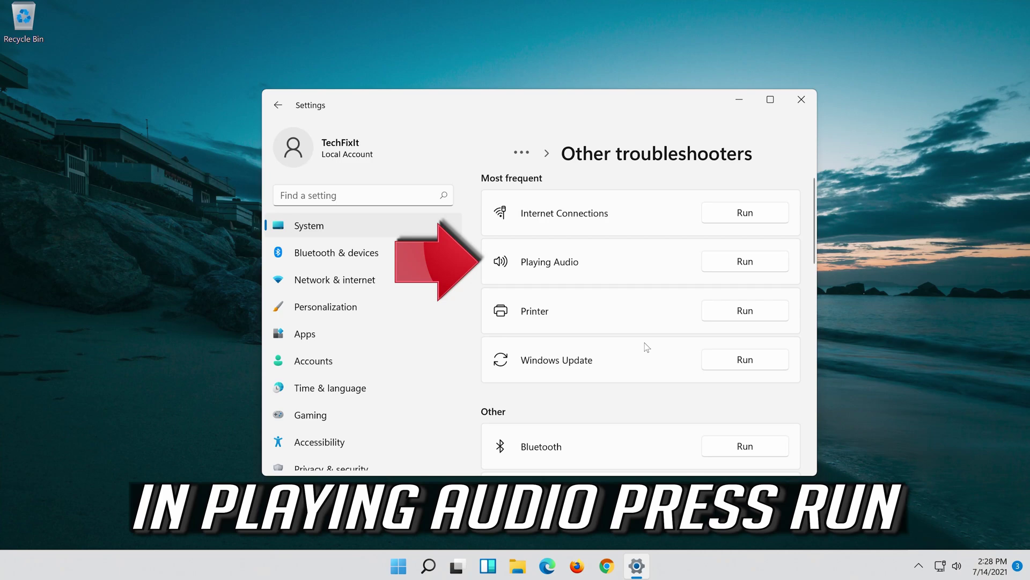
{"action": "left_click", "coordinate": [732, 264]}
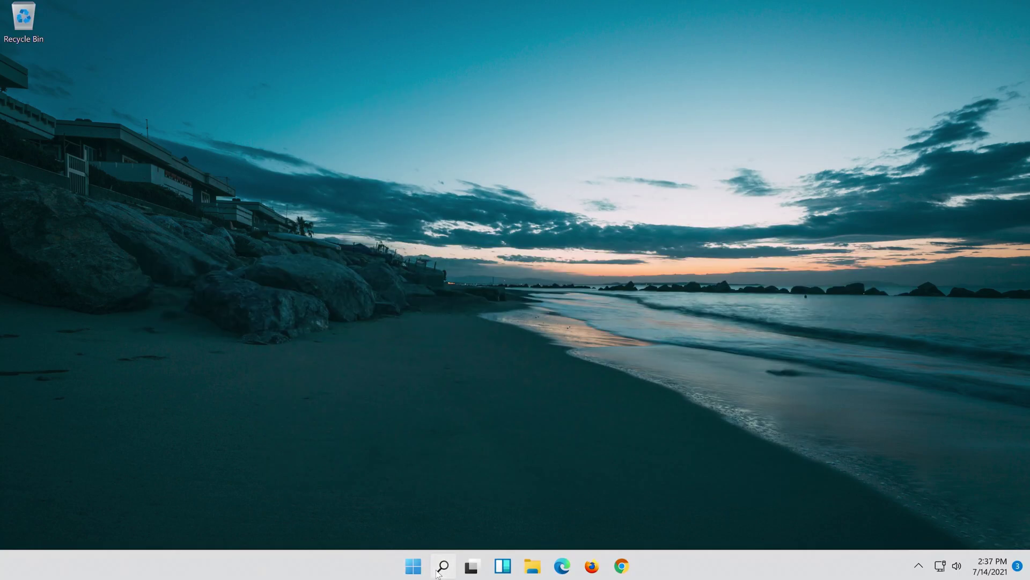
Search Windows for "device manager", open Device Manager and move its window to the middle of the desktop
{"action": "left_click", "coordinate": [438, 571]}
{"action": "type", "text": "de"}
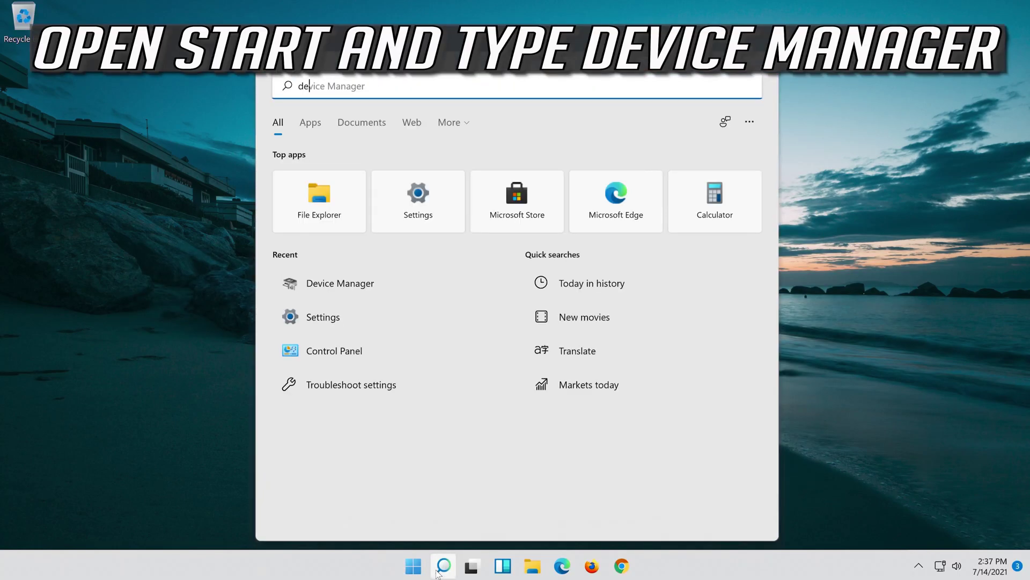
{"action": "type", "text": "vice manager"}
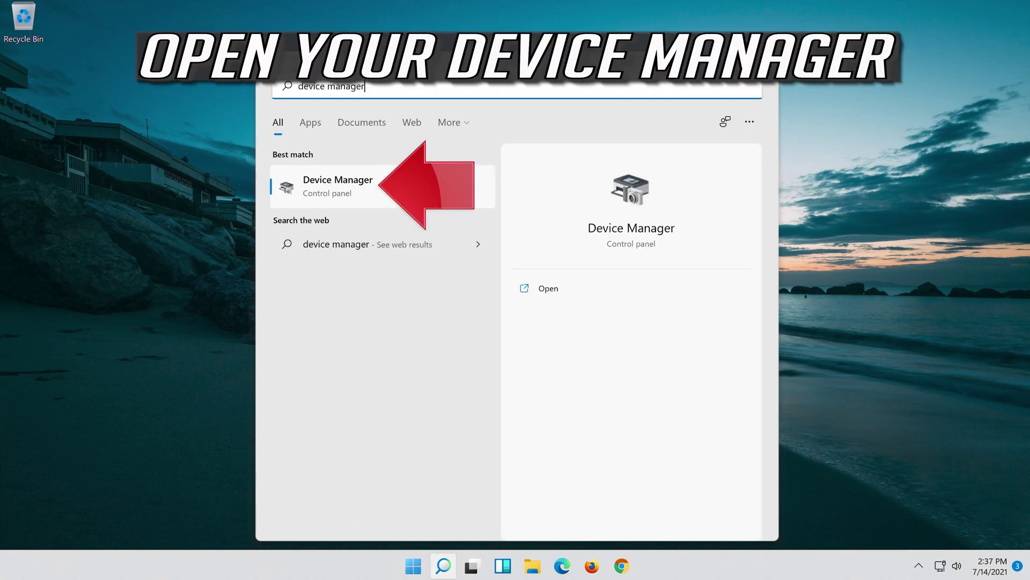
{"action": "left_click", "coordinate": [384, 193]}
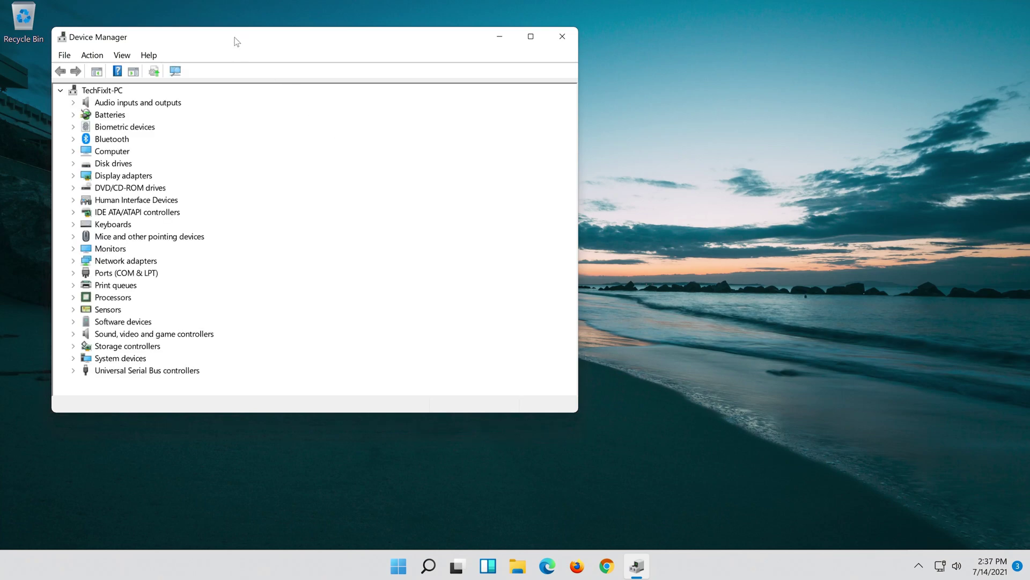
{"action": "left_click_drag", "start_coordinate": [239, 39], "coordinate": [504, 78]}
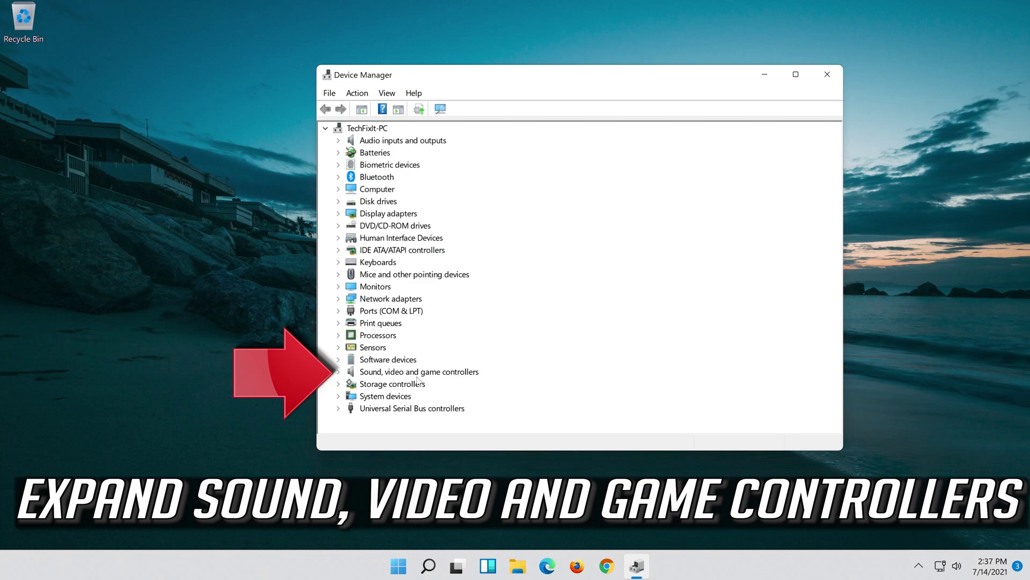
Open the properties of the High Definition Audio Device under Sound, video and game controllers
{"action": "left_click", "coordinate": [338, 372]}
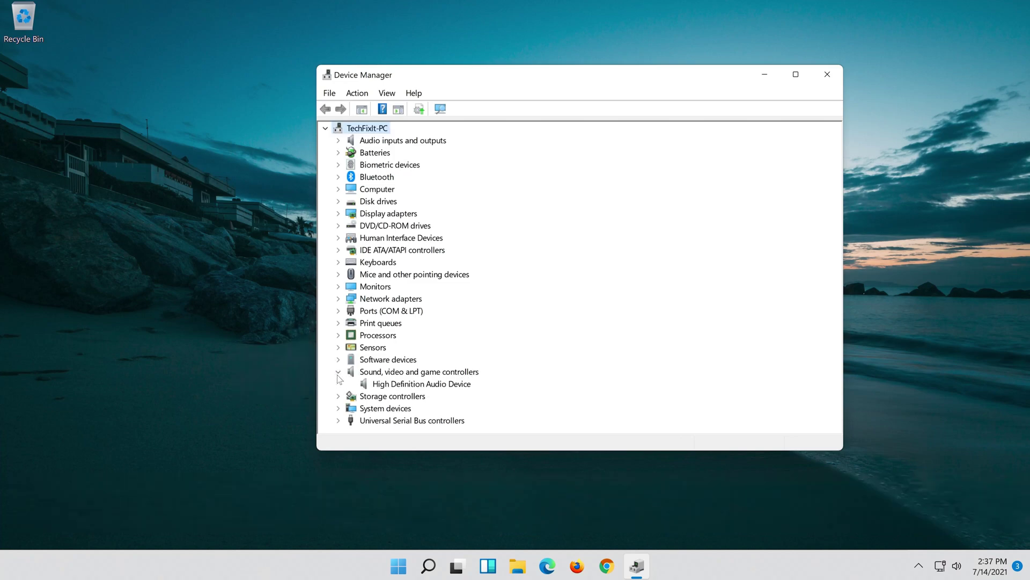
{"action": "left_click", "coordinate": [382, 385]}
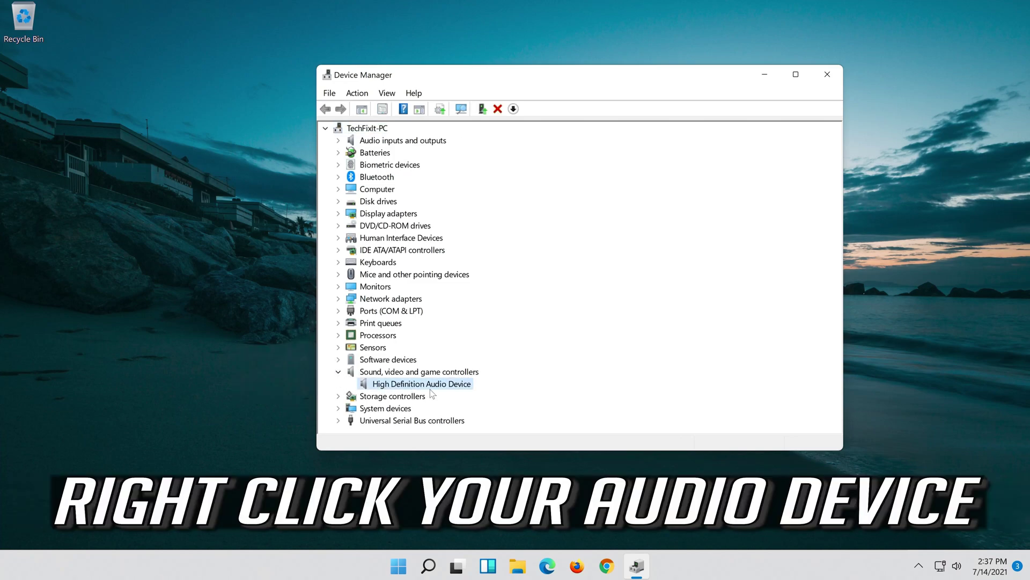
{"action": "right_click", "coordinate": [460, 388]}
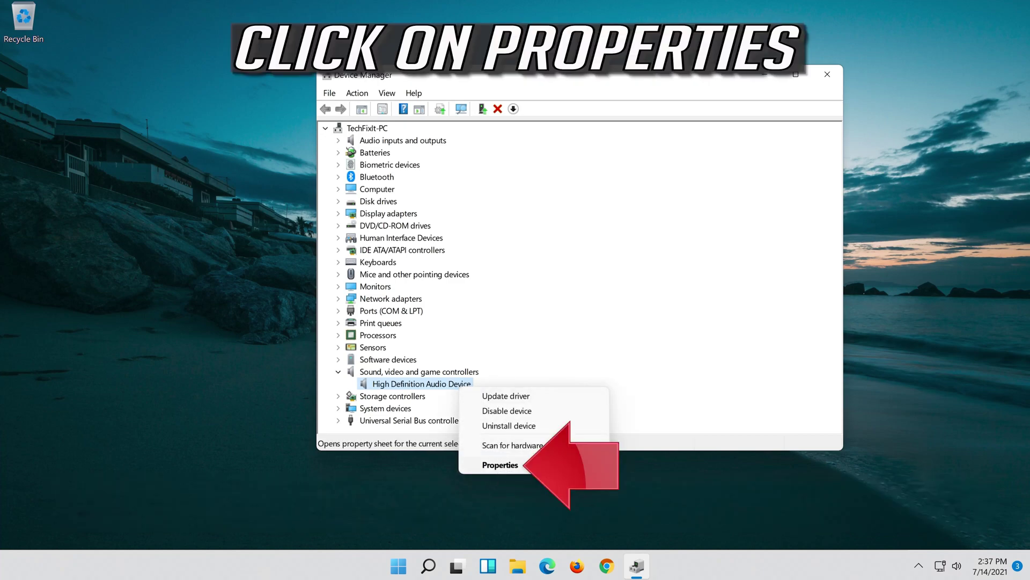
{"action": "left_click", "coordinate": [540, 466]}
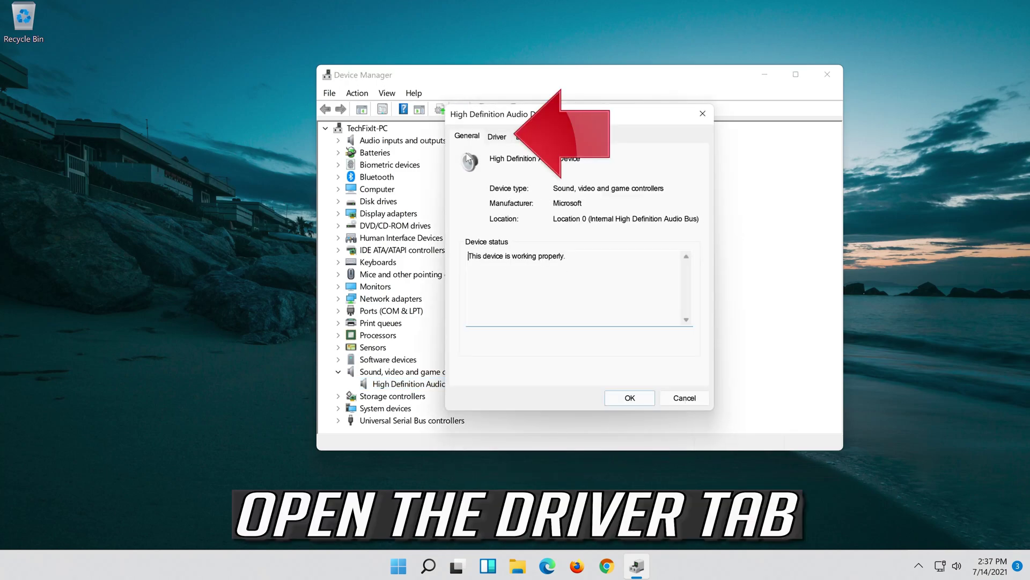
Update the audio device's driver manually by installing High Definition Audio Device from the list of available drivers on the computer
{"action": "left_click", "coordinate": [498, 137]}
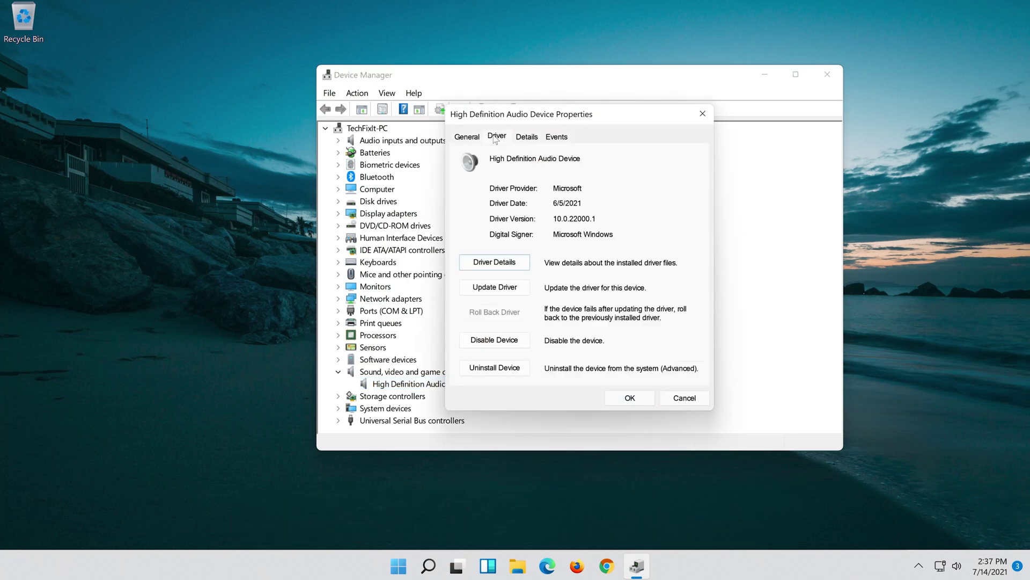
{"action": "left_click", "coordinate": [493, 292]}
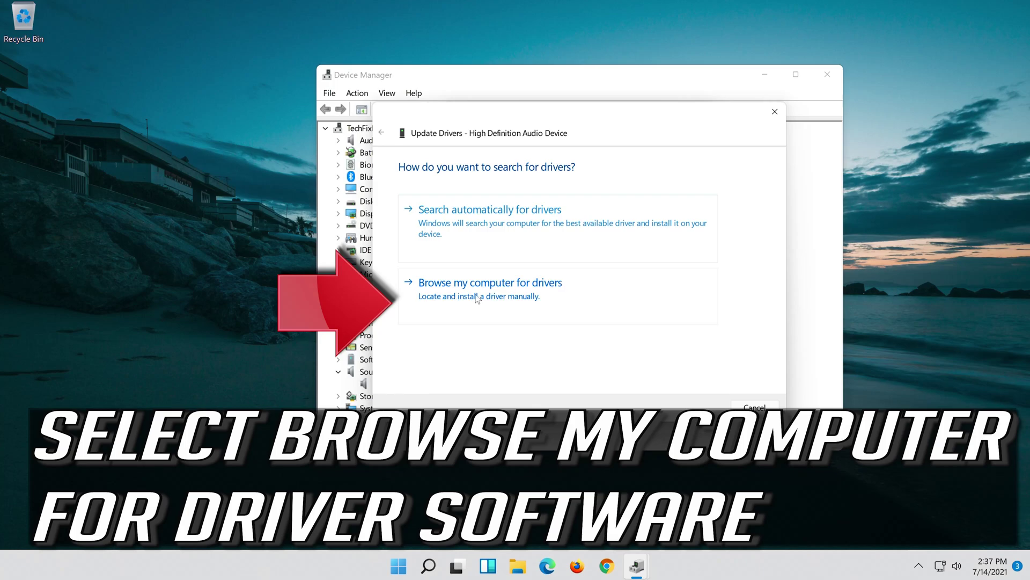
{"action": "left_click", "coordinate": [554, 294]}
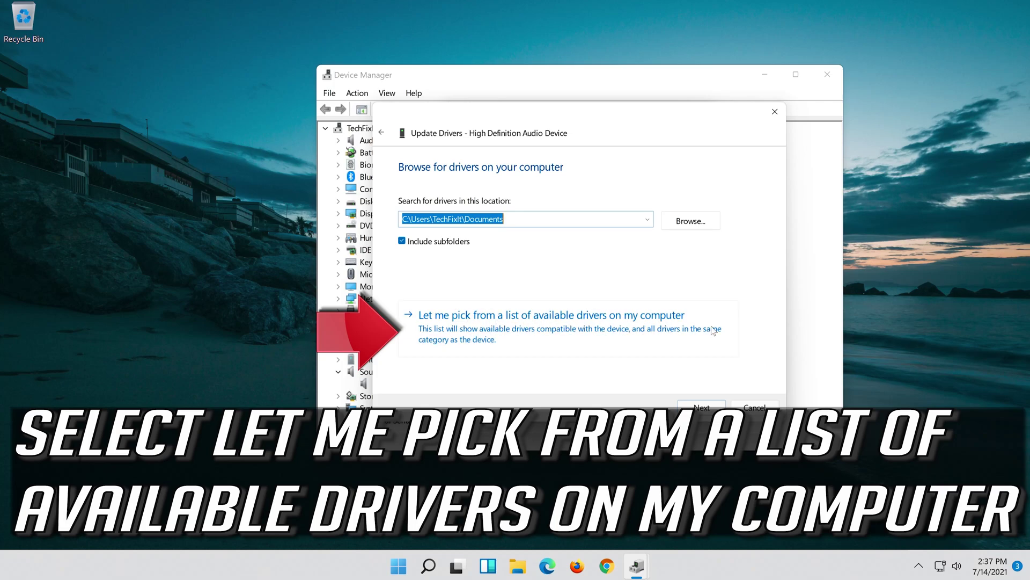
{"action": "left_click", "coordinate": [504, 338]}
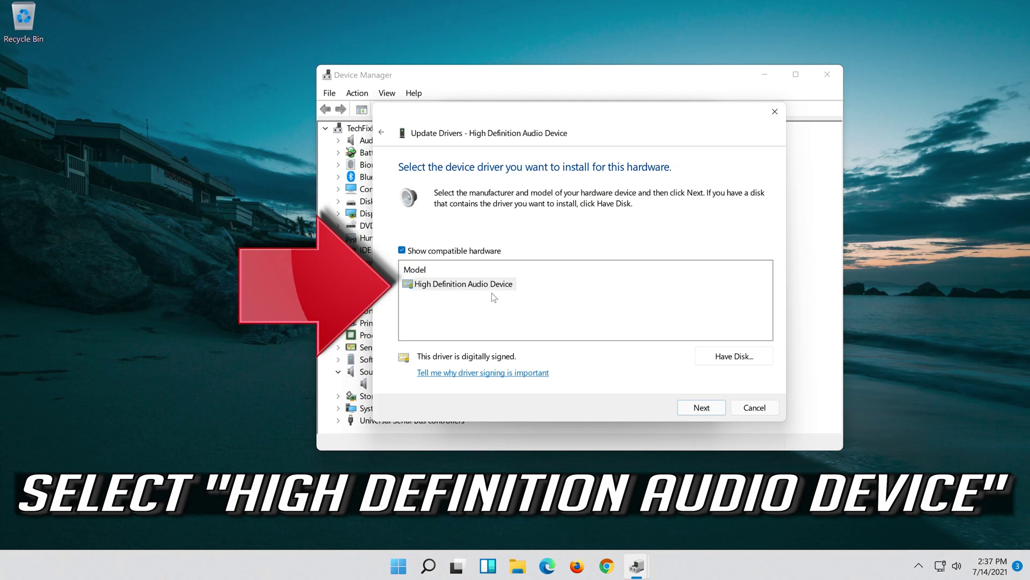
{"action": "left_click", "coordinate": [486, 286]}
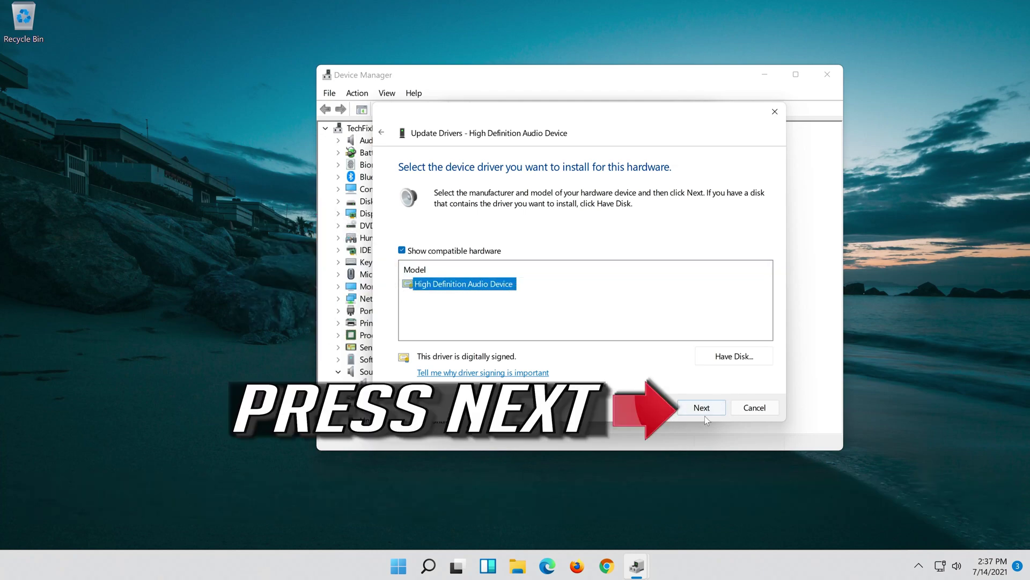
{"action": "left_click", "coordinate": [712, 411]}
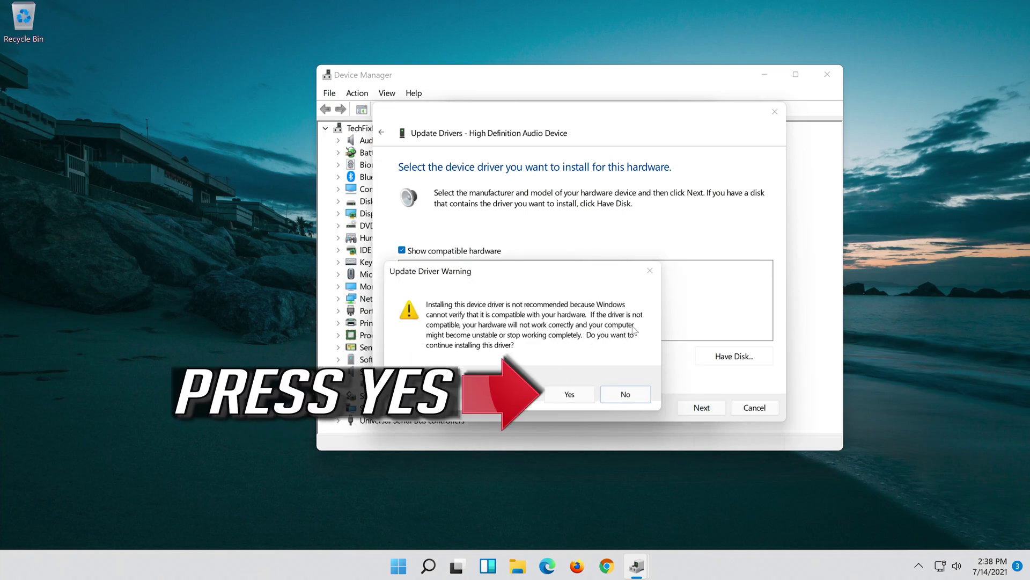
{"action": "left_click", "coordinate": [569, 395]}
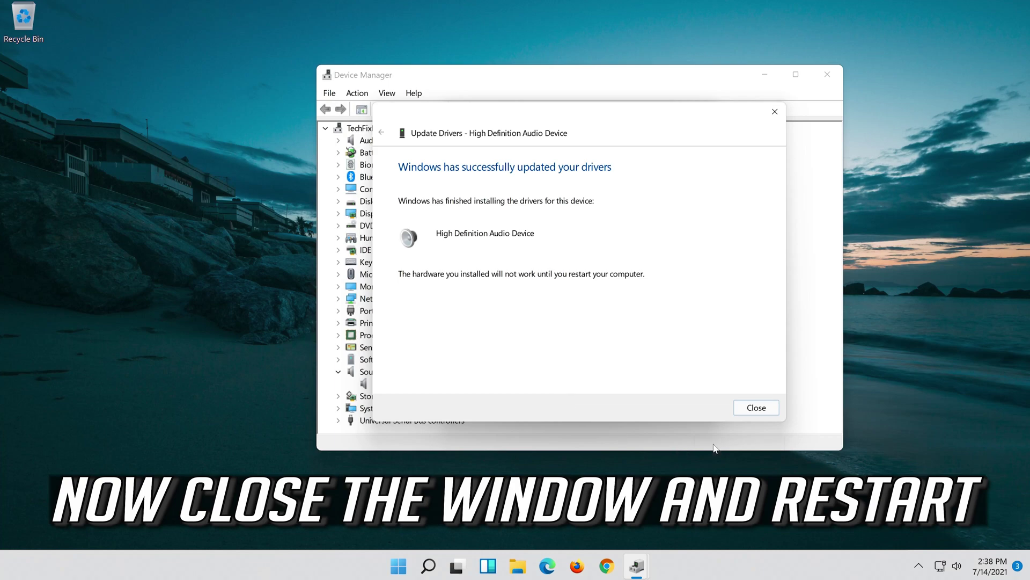
Close the driver update wizard and the device properties, and restart the computer to apply the hardware change
{"action": "left_click", "coordinate": [756, 407]}
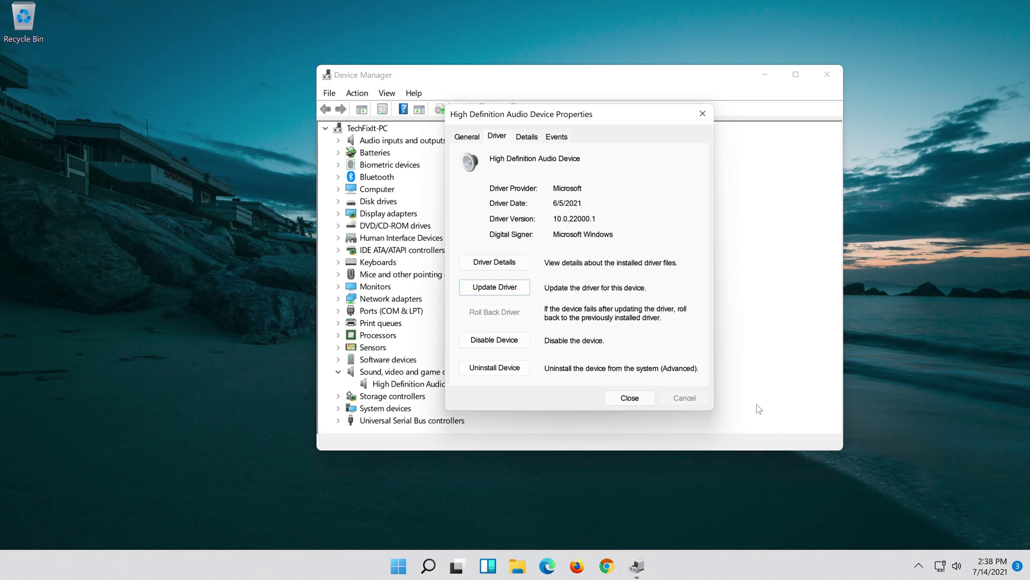
{"action": "left_click", "coordinate": [629, 399]}
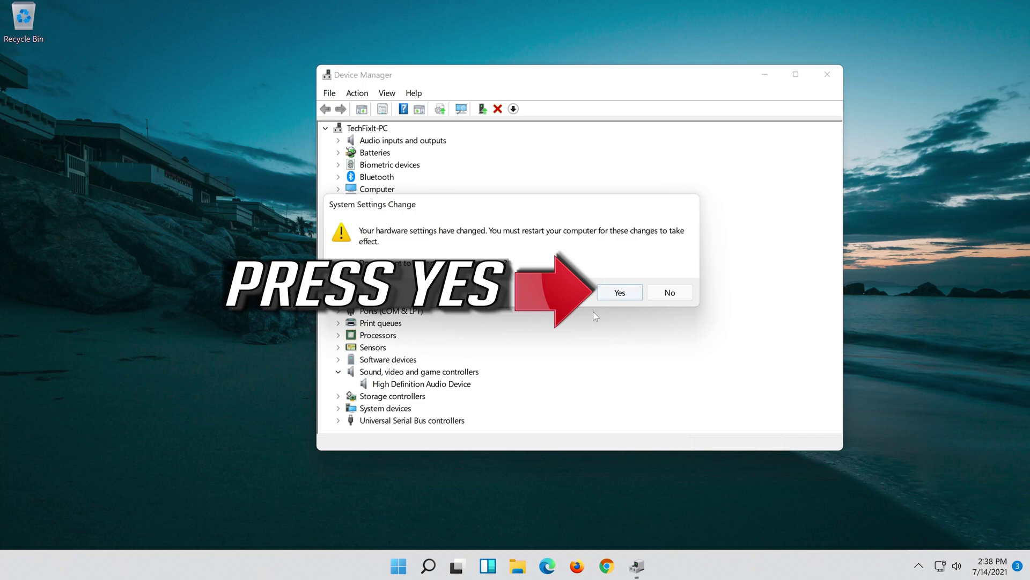
{"action": "left_click", "coordinate": [620, 295]}
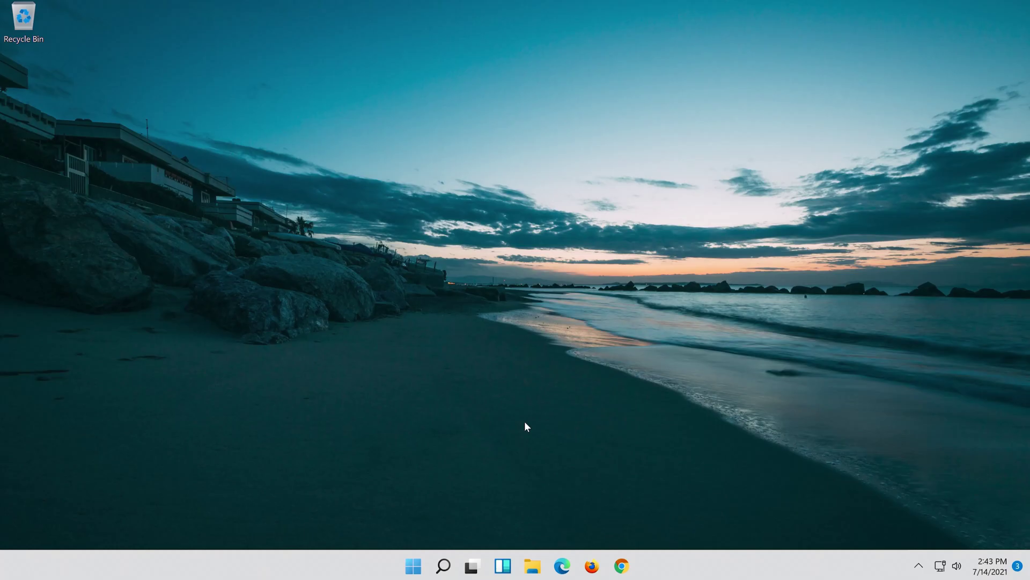
Search Windows for "control panel", open Control Panel and bring up the Sound settings under Hardware and Sound
{"action": "left_click", "coordinate": [448, 571]}
{"action": "type", "text": "con"}
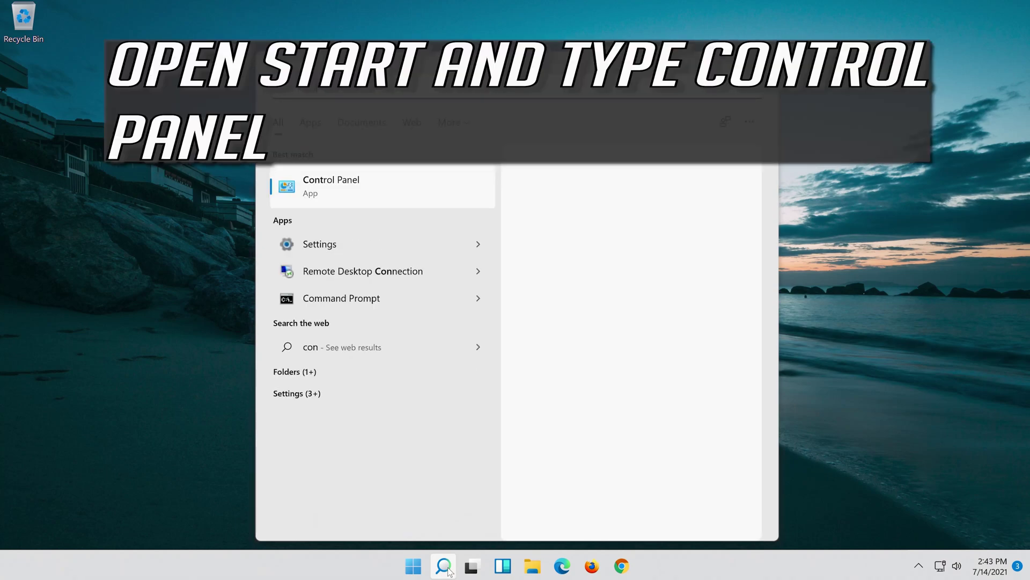
{"action": "type", "text": "trol panel"}
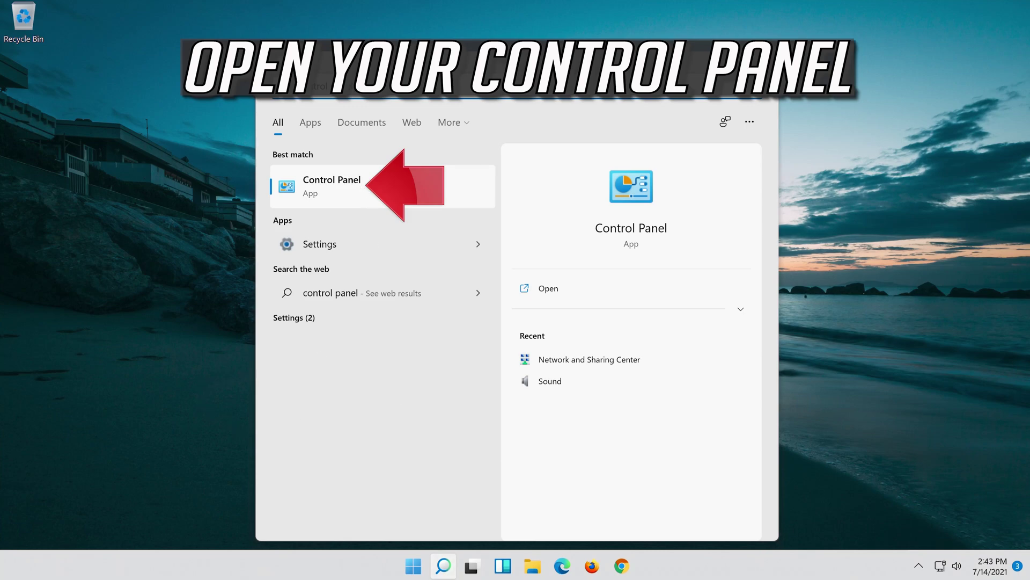
{"action": "left_click", "coordinate": [429, 184]}
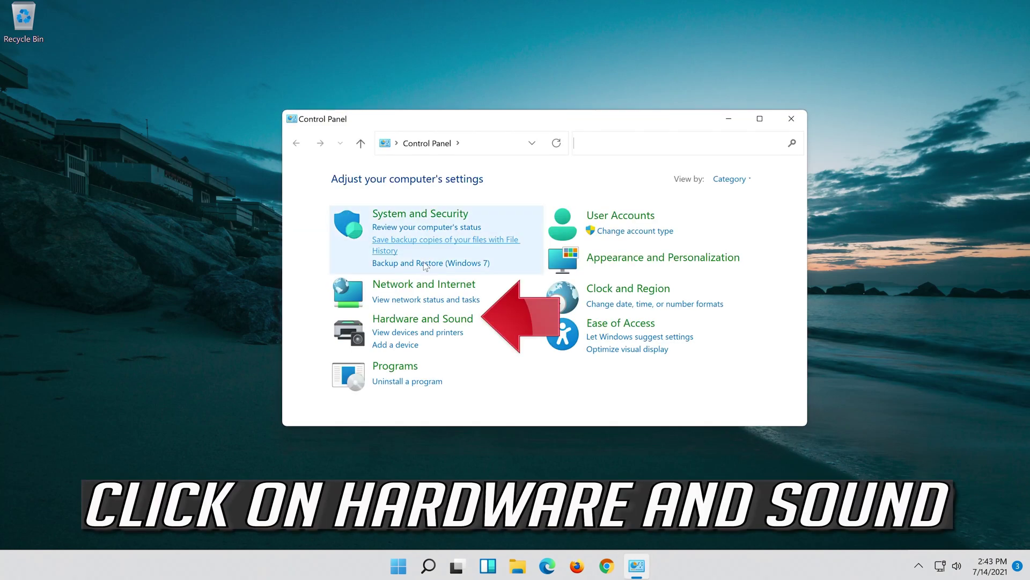
{"action": "left_click", "coordinate": [463, 322]}
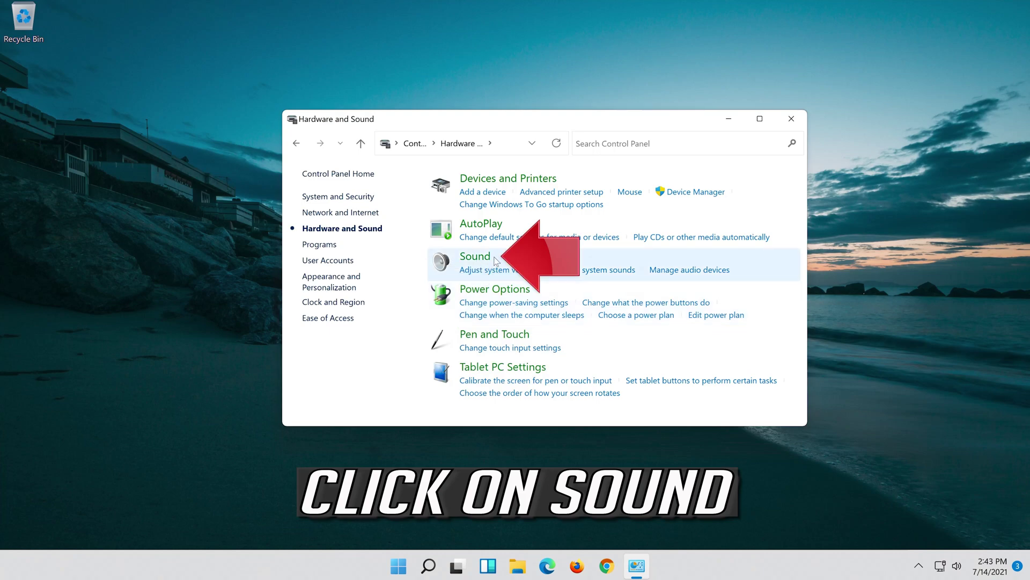
{"action": "left_click", "coordinate": [466, 261]}
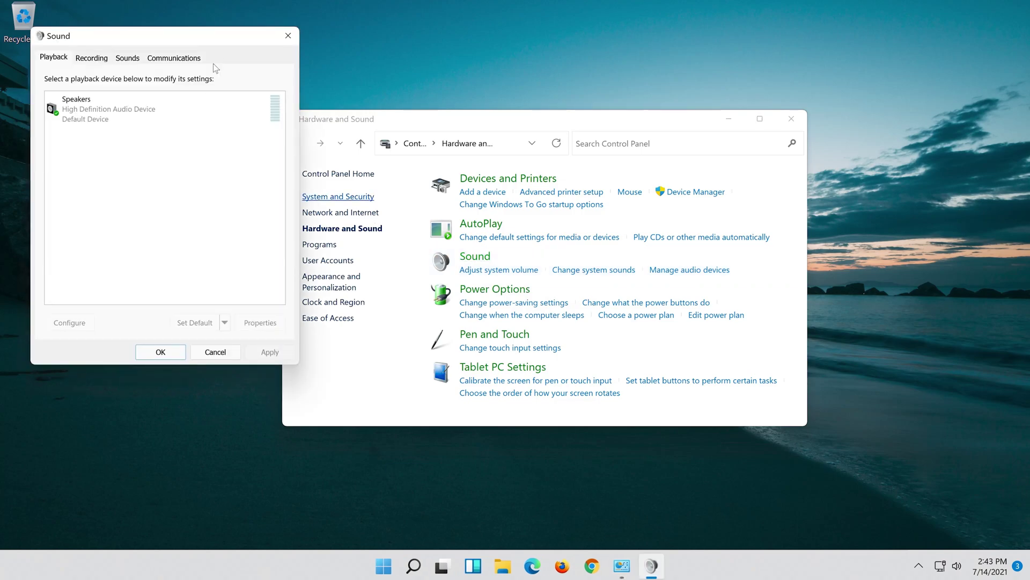
Move the Sound dialog to the middle of the desktop and open the properties of the Speakers playback device
{"action": "left_click_drag", "start_coordinate": [192, 41], "coordinate": [556, 94]}
{"action": "left_click", "coordinate": [539, 180]}
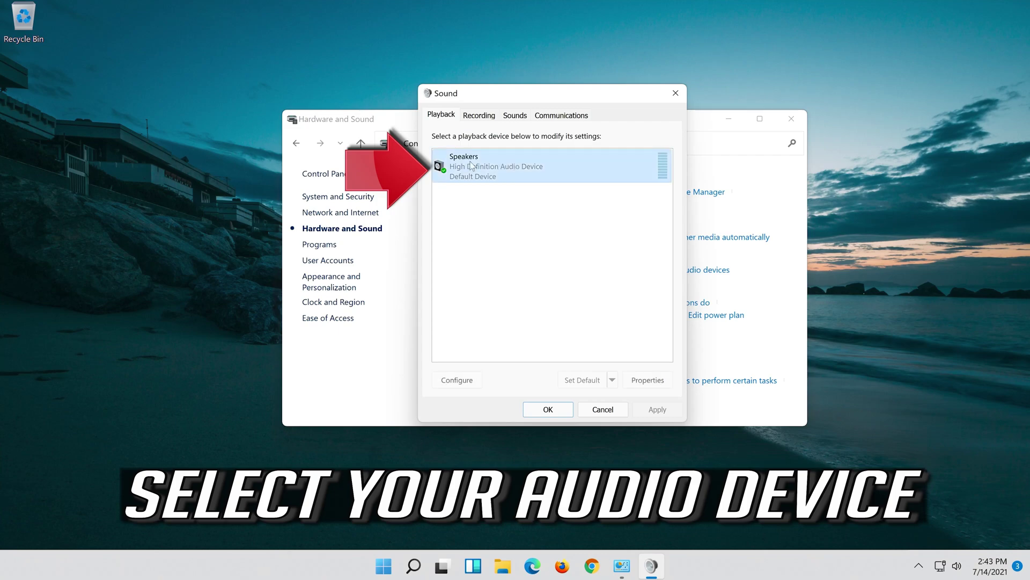
{"action": "right_click", "coordinate": [547, 175]}
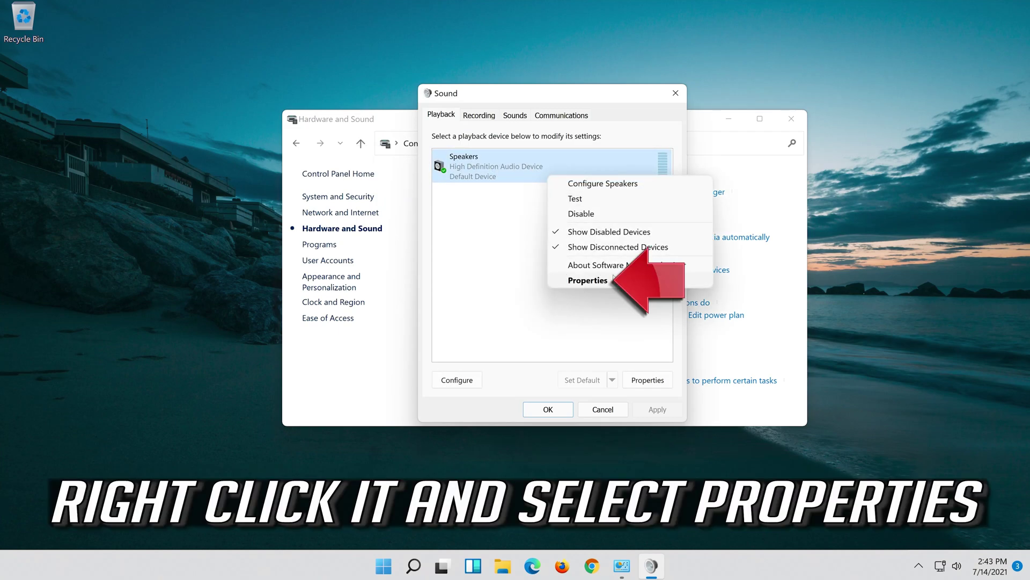
{"action": "left_click", "coordinate": [588, 281]}
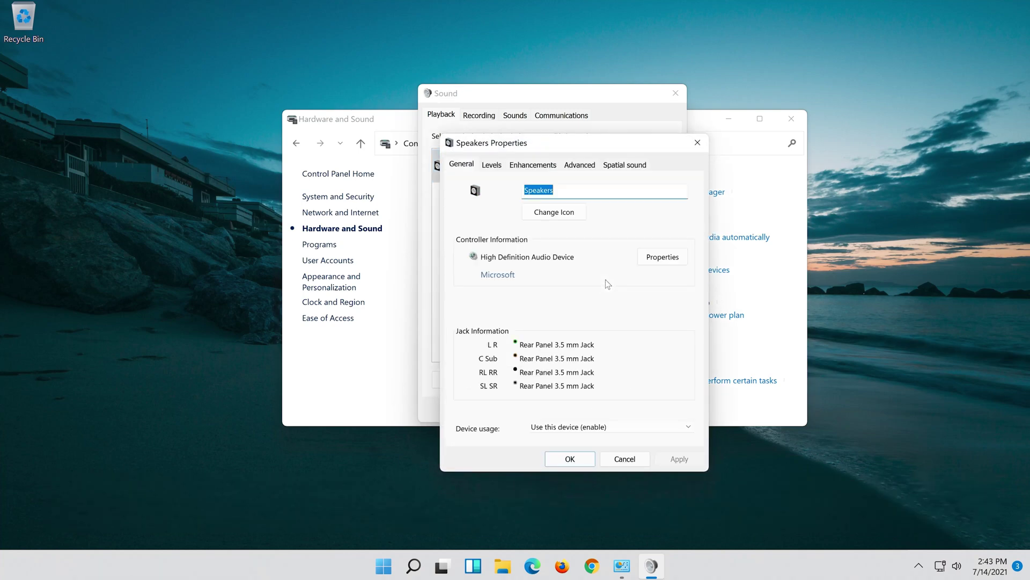
Set the speakers' default format to 16 bit, 48000 Hz (DVD Quality) and close both sound dialogs with the settings accepted
{"action": "left_click", "coordinate": [585, 163]}
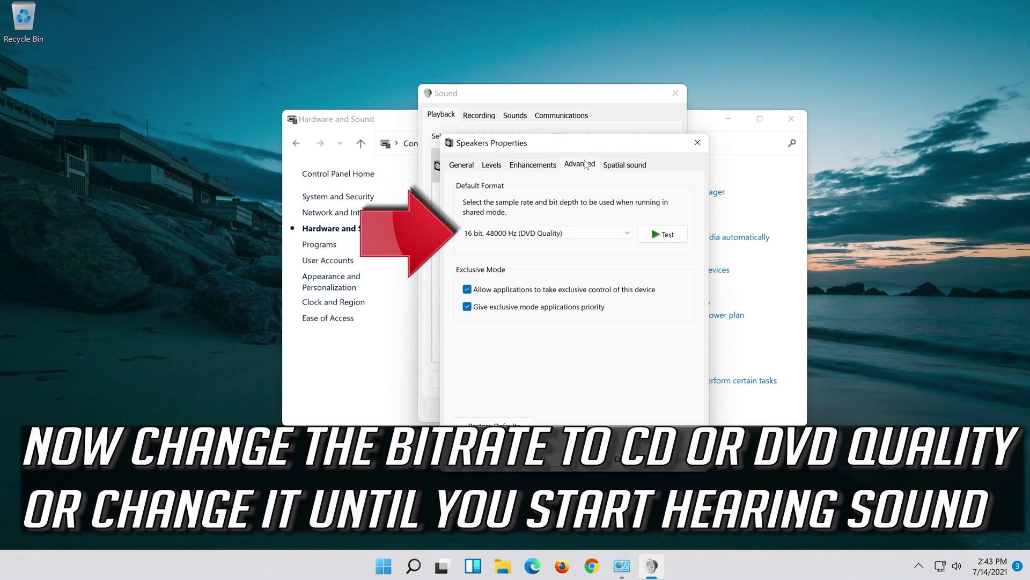
{"action": "left_click", "coordinate": [528, 232]}
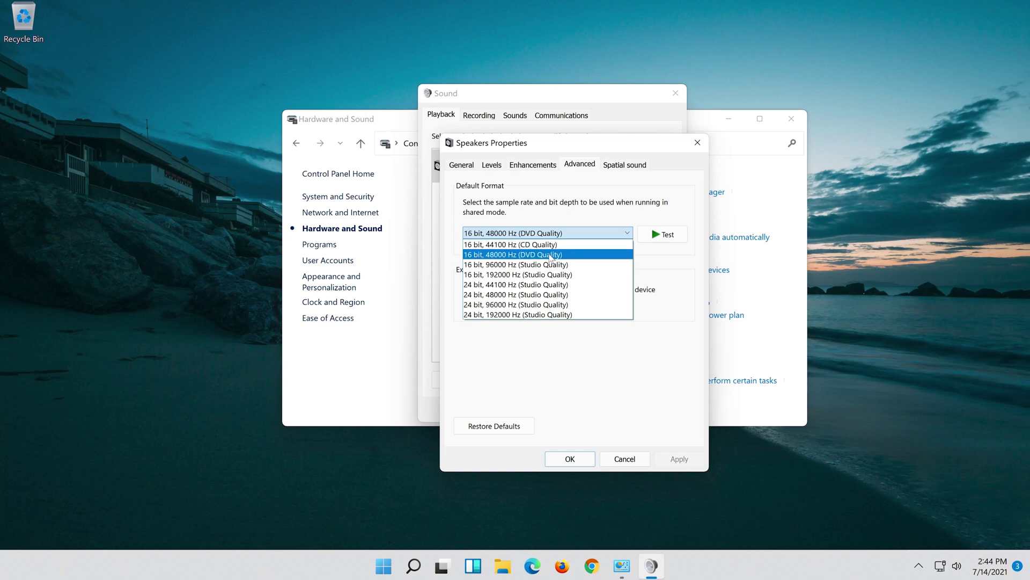
{"action": "left_click", "coordinate": [553, 255]}
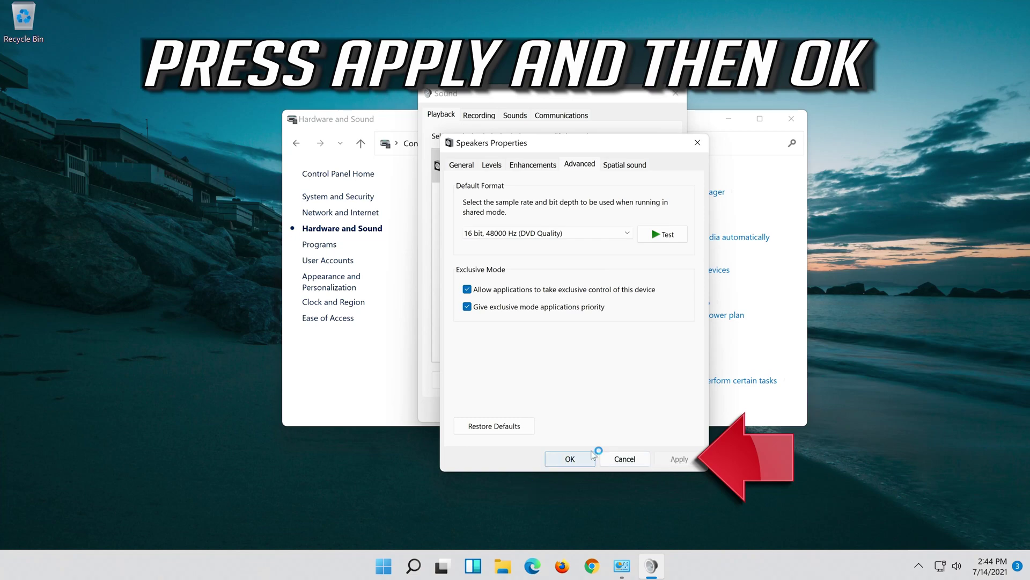
{"action": "left_click", "coordinate": [566, 466]}
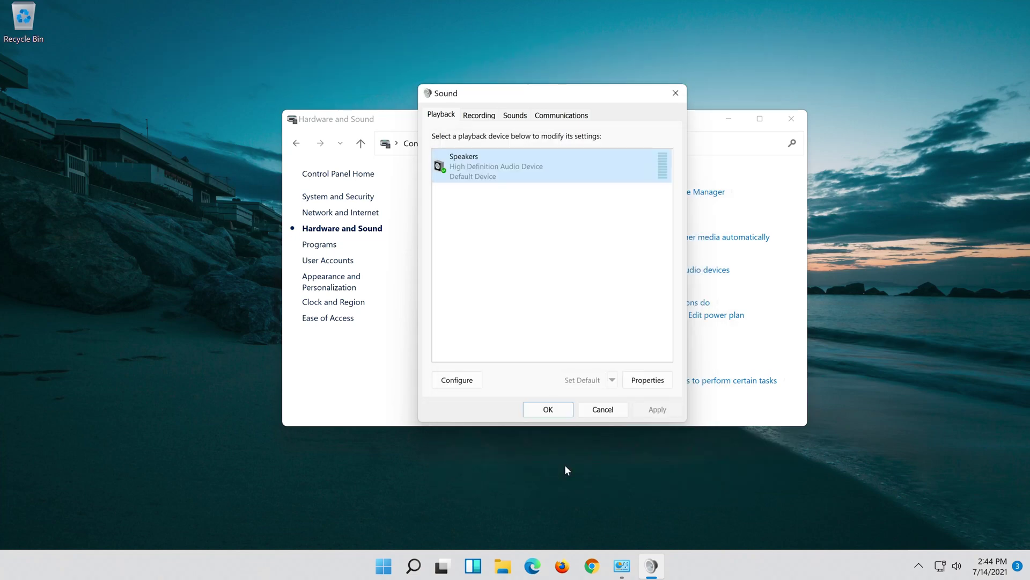
{"action": "left_click", "coordinate": [535, 412]}
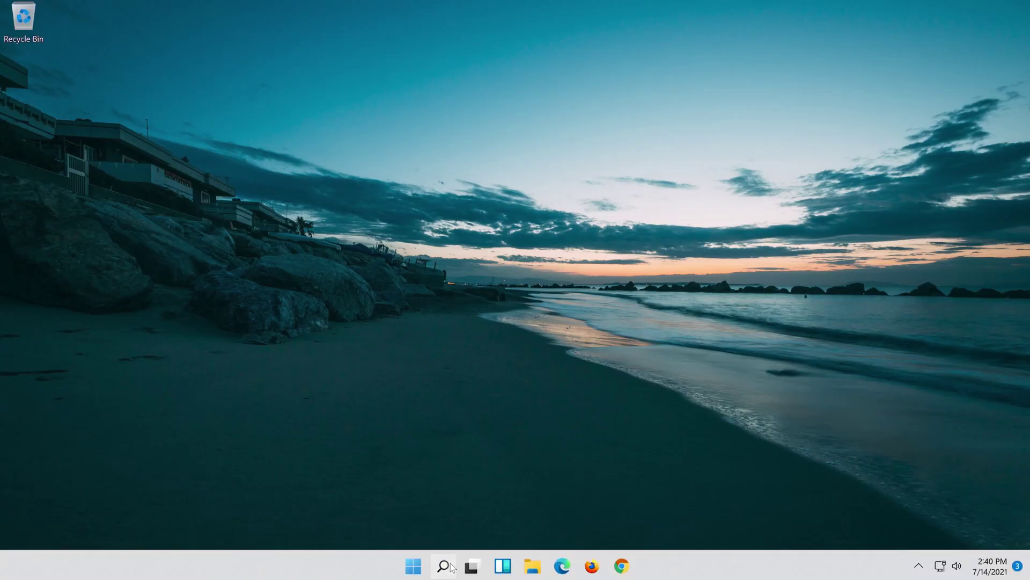
Search Windows for "device manager", open Device Manager and move its window toward the middle of the desktop
{"action": "left_click", "coordinate": [449, 566]}
{"action": "type", "text": "d"}
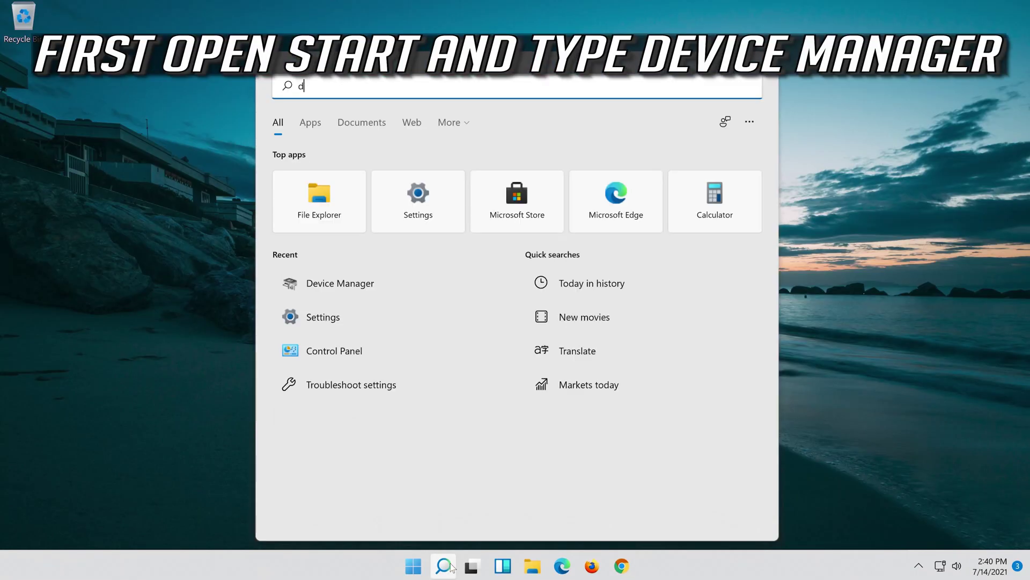
{"action": "type", "text": "evice m"}
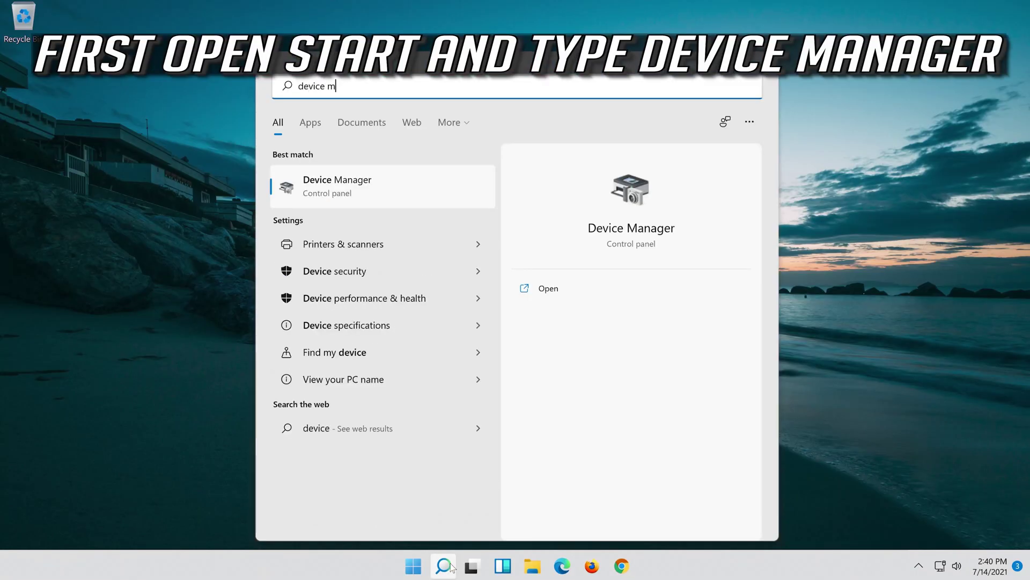
{"action": "type", "text": "anager"}
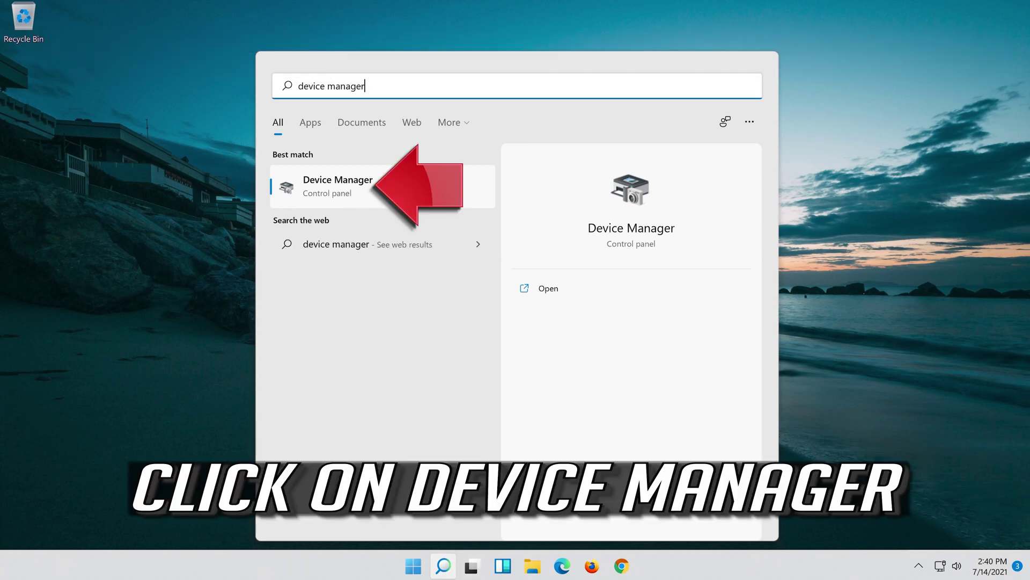
{"action": "left_click", "coordinate": [426, 188]}
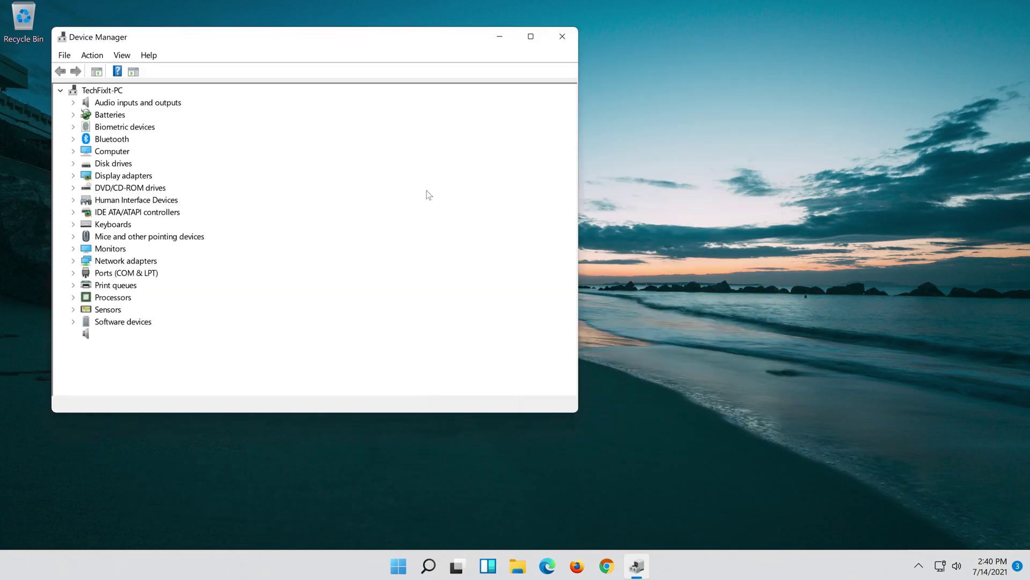
{"action": "left_click_drag", "start_coordinate": [338, 42], "coordinate": [589, 55]}
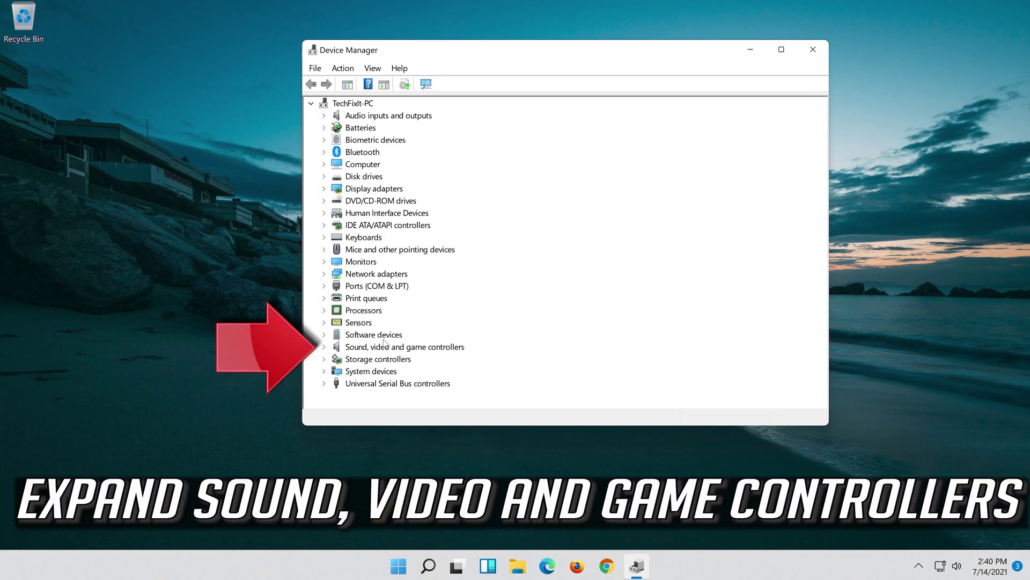
Expand Sound, video and game controllers and open the properties of the High Definition Audio Device
{"action": "left_click", "coordinate": [325, 346]}
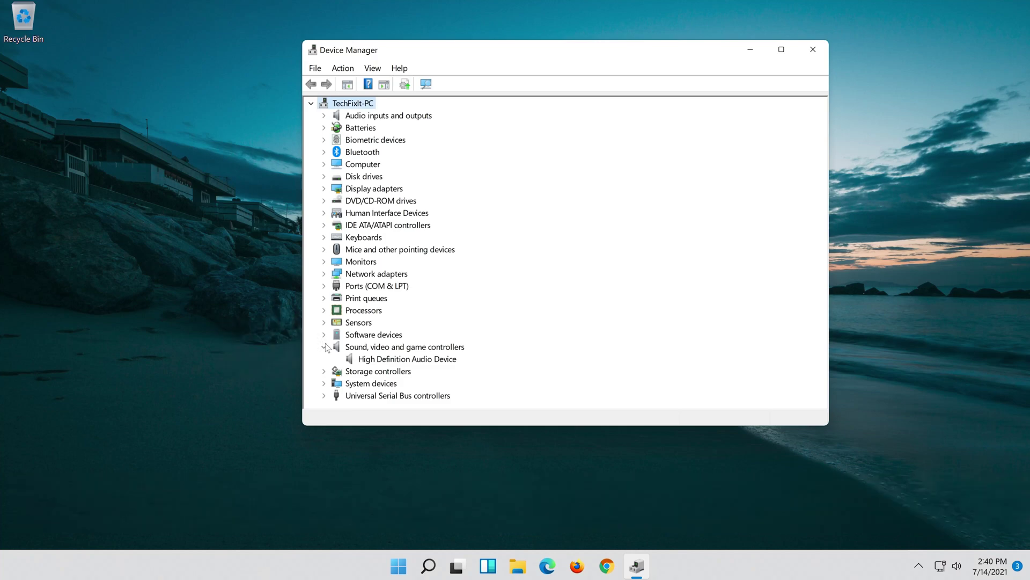
{"action": "left_click", "coordinate": [351, 359]}
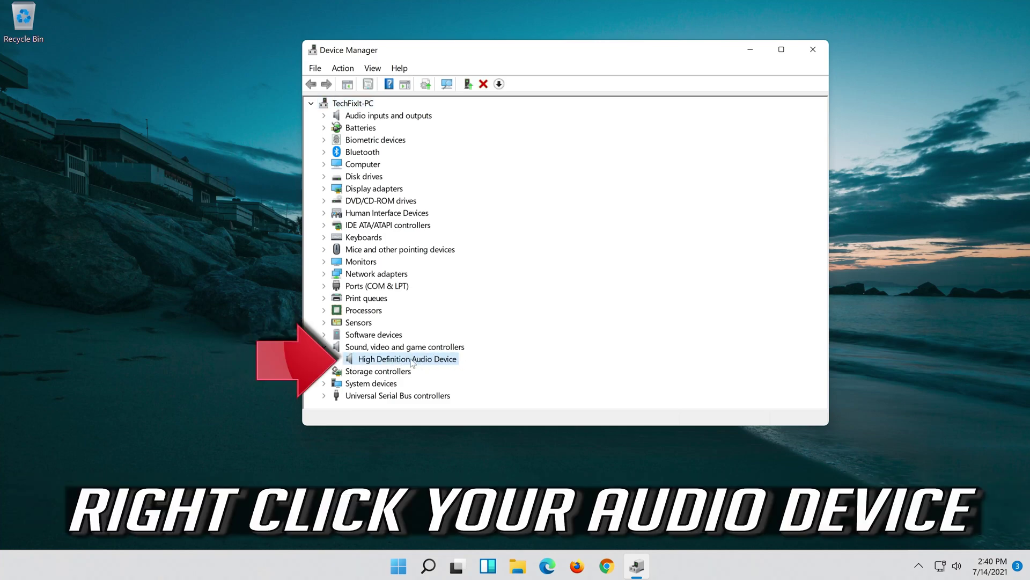
{"action": "right_click", "coordinate": [430, 363]}
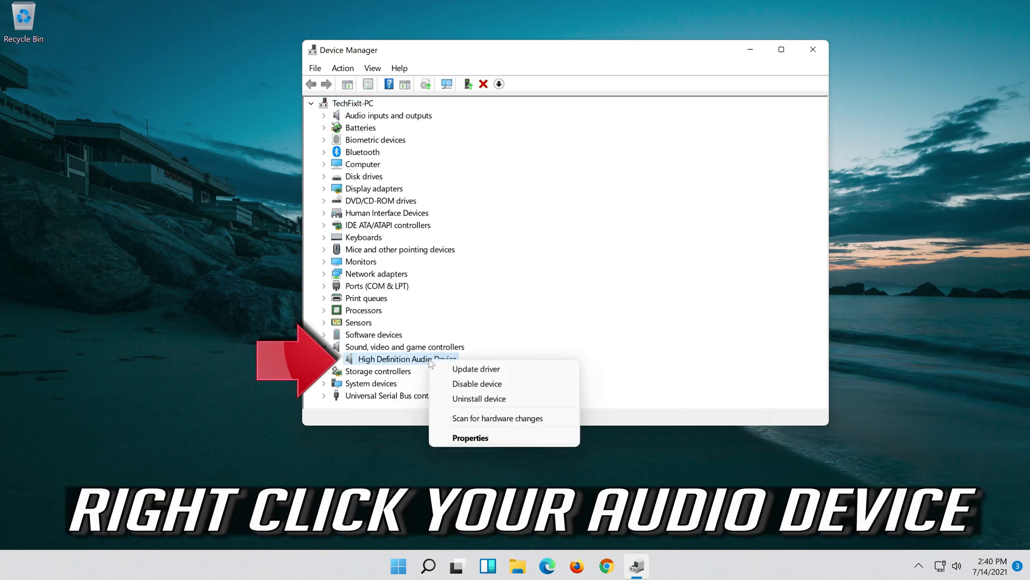
{"action": "left_click", "coordinate": [501, 437]}
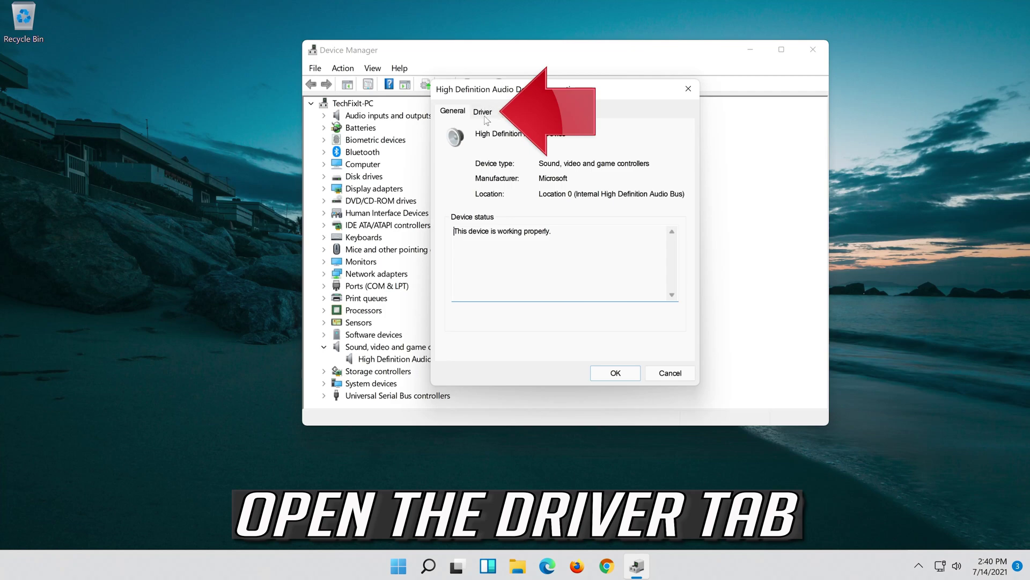
Start a driver update for the High Definition Audio Device and have Windows search automatically for drivers
{"action": "left_click", "coordinate": [486, 113]}
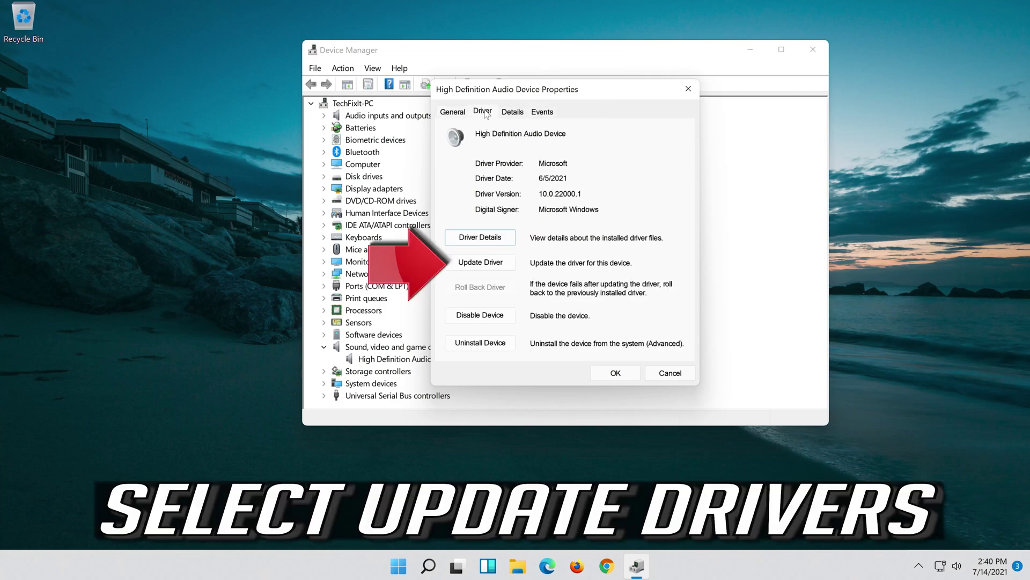
{"action": "left_click", "coordinate": [481, 263]}
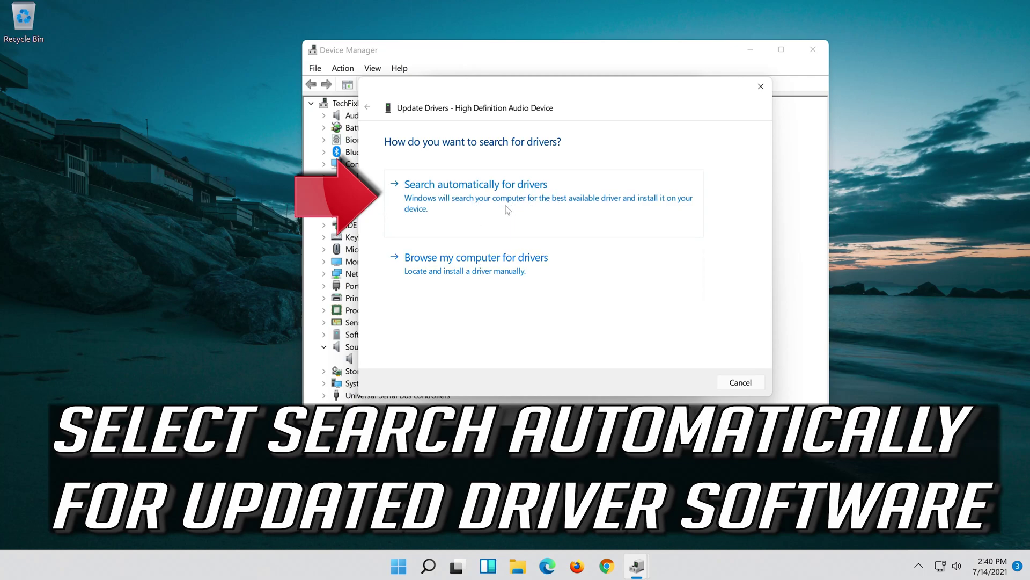
{"action": "left_click", "coordinate": [564, 207]}
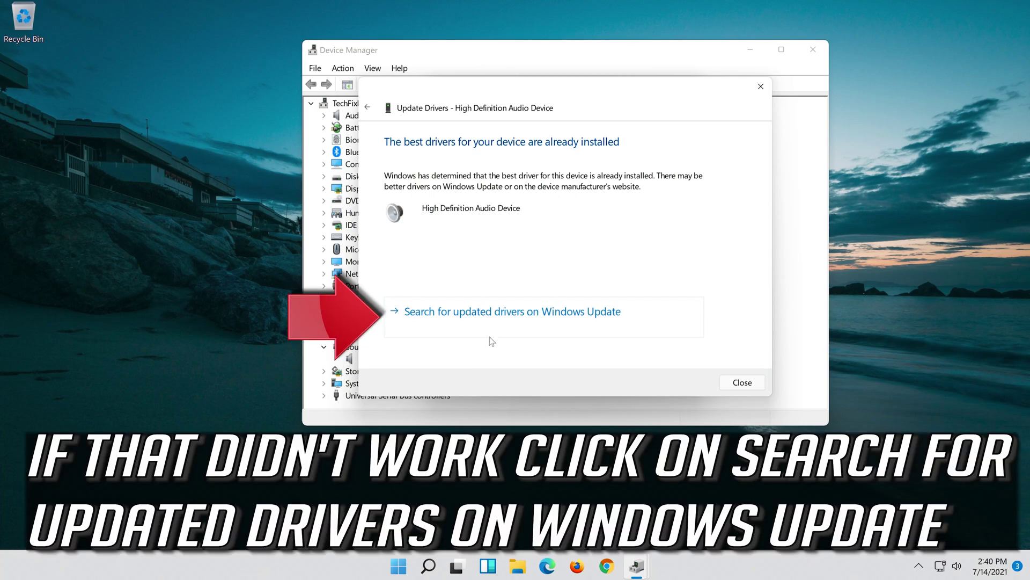
Look for updated audio drivers on Windows Update and start a check for updates
{"action": "left_click", "coordinate": [549, 322]}
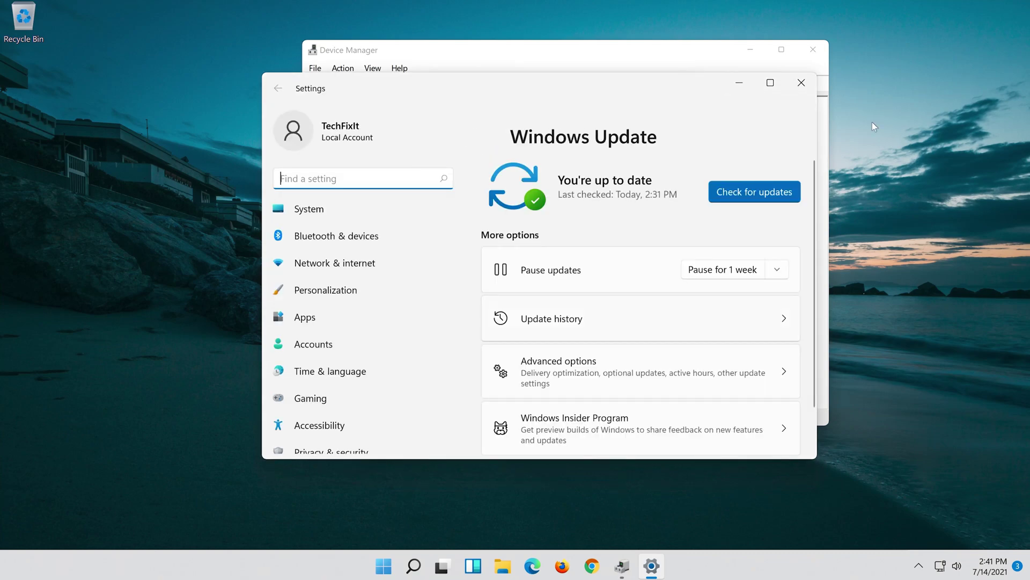
{"action": "left_click", "coordinate": [750, 191]}
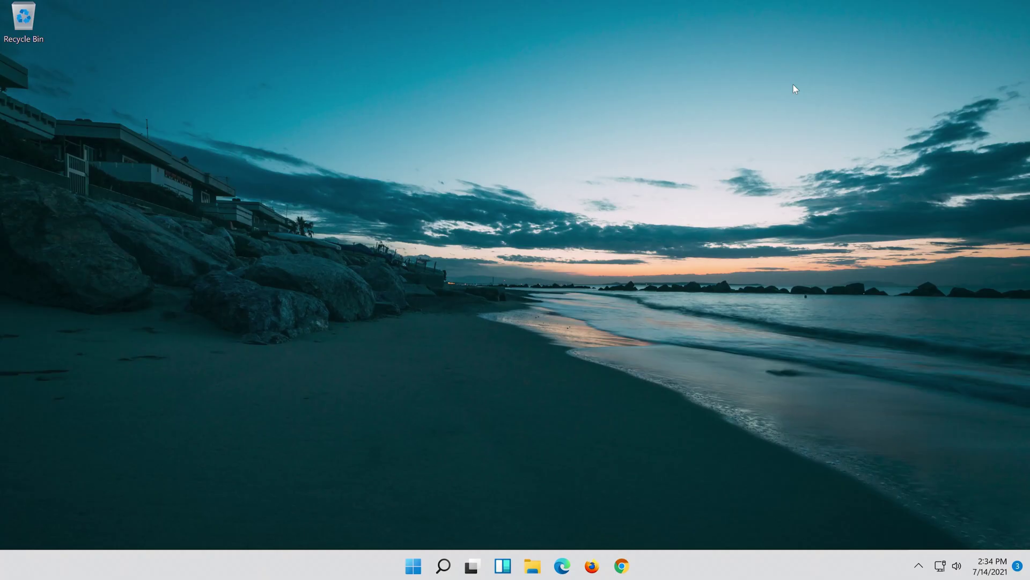
Search Windows for "device manager", open Device Manager and move its window to the middle of the desktop
{"action": "left_click", "coordinate": [437, 572]}
{"action": "type", "text": "devi"}
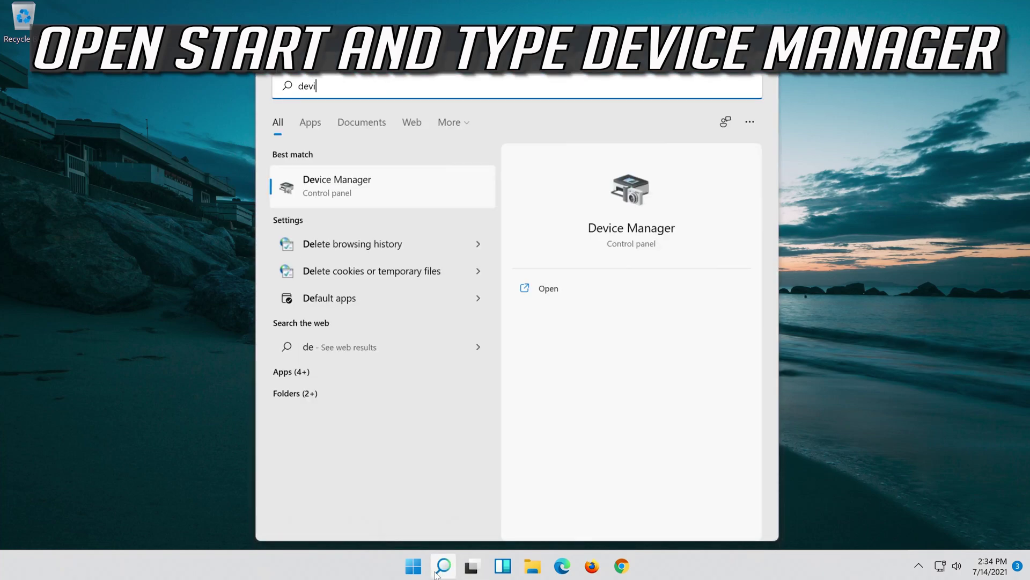
{"action": "type", "text": "ce manager"}
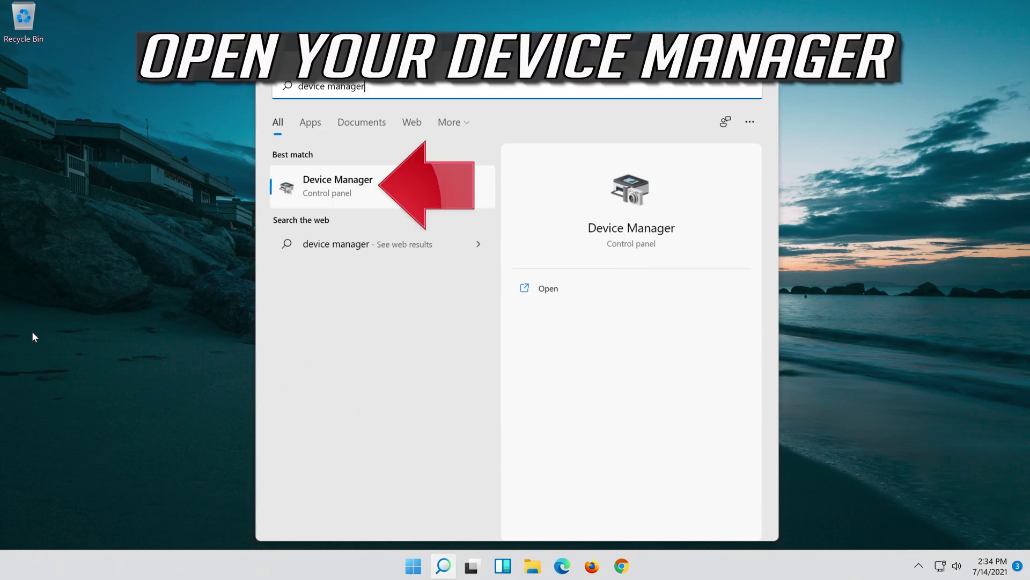
{"action": "left_click", "coordinate": [355, 189]}
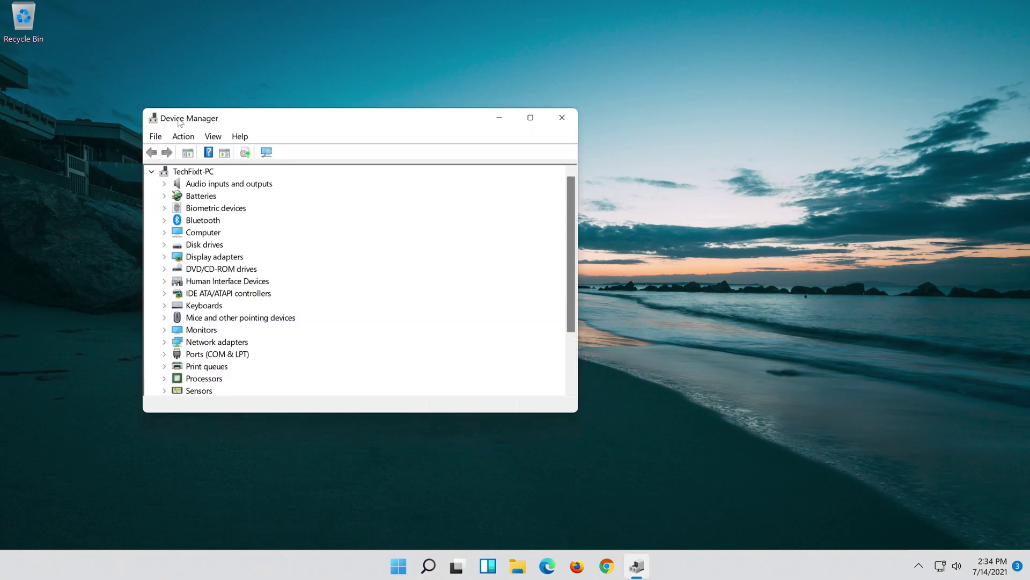
{"action": "left_click_drag", "start_coordinate": [181, 124], "coordinate": [412, 127]}
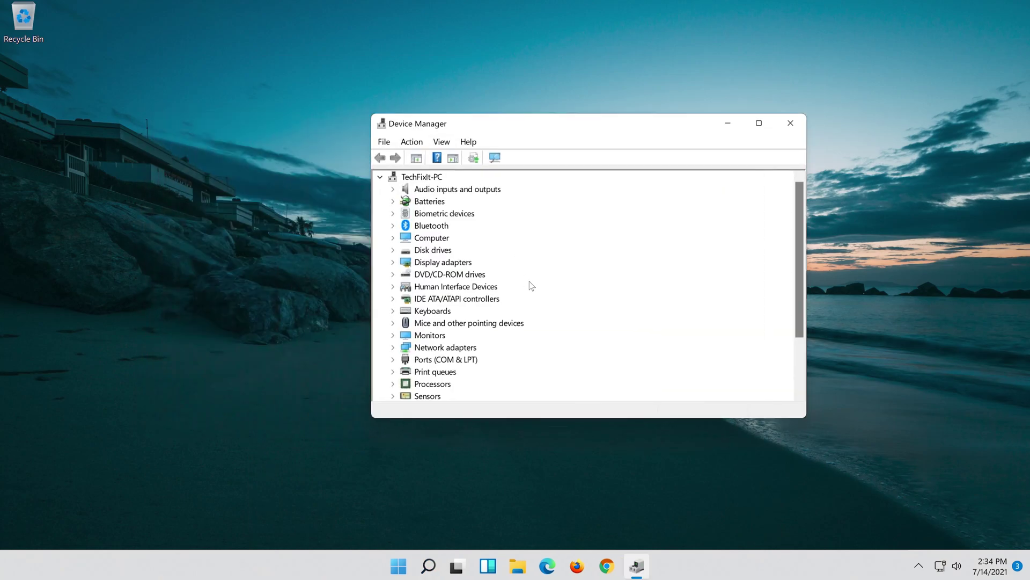
Expand Sound, video and game controllers and open the properties of the High Definition Audio Device
{"action": "scroll", "coordinate": [534, 287], "scroll_direction": "down", "scroll_amount": 2}
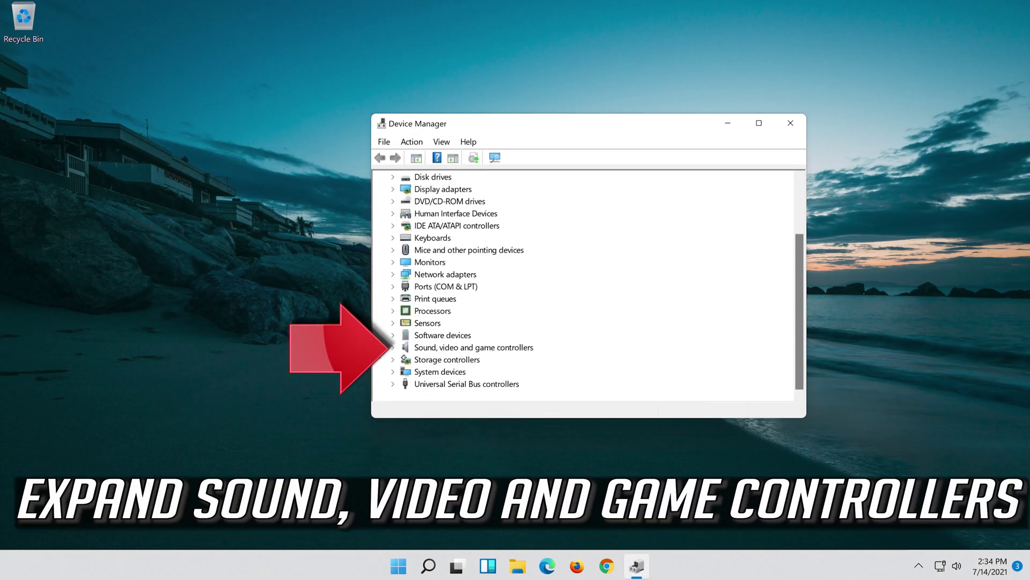
{"action": "left_click", "coordinate": [393, 349]}
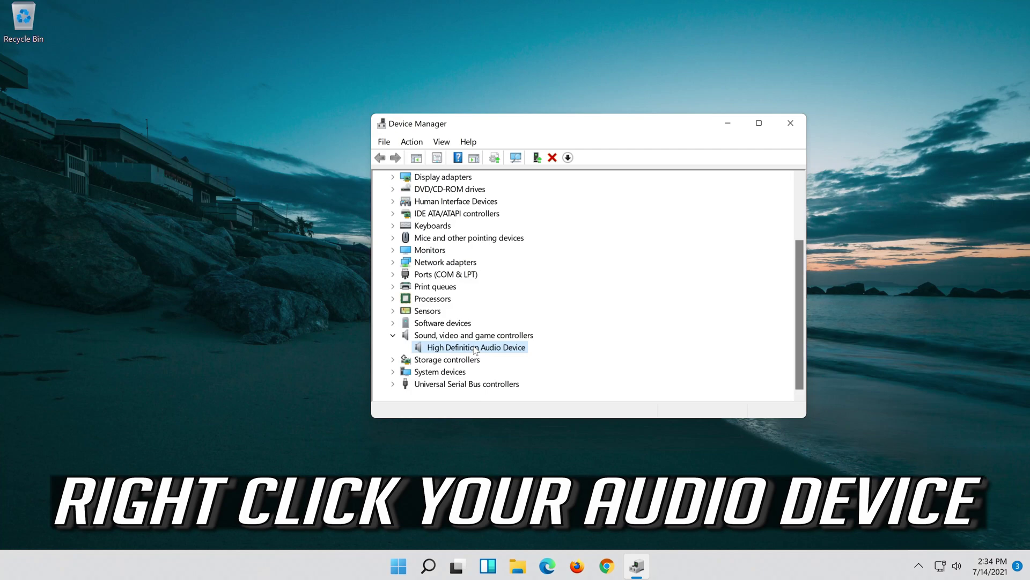
{"action": "right_click", "coordinate": [476, 349]}
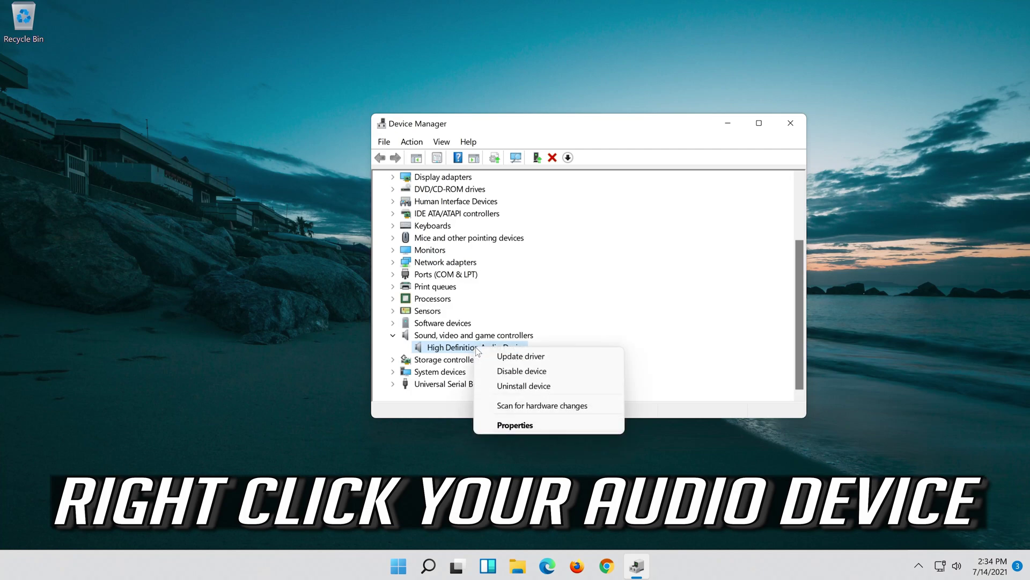
{"action": "left_click", "coordinate": [529, 427]}
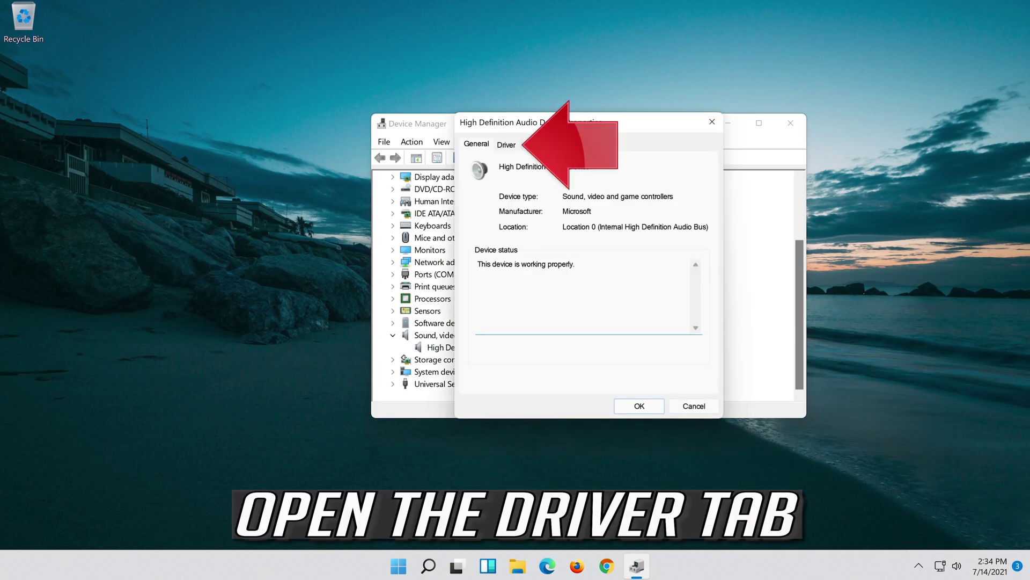
Uninstall the High Definition Audio Device through its driver properties and confirm the removal
{"action": "left_click", "coordinate": [498, 152]}
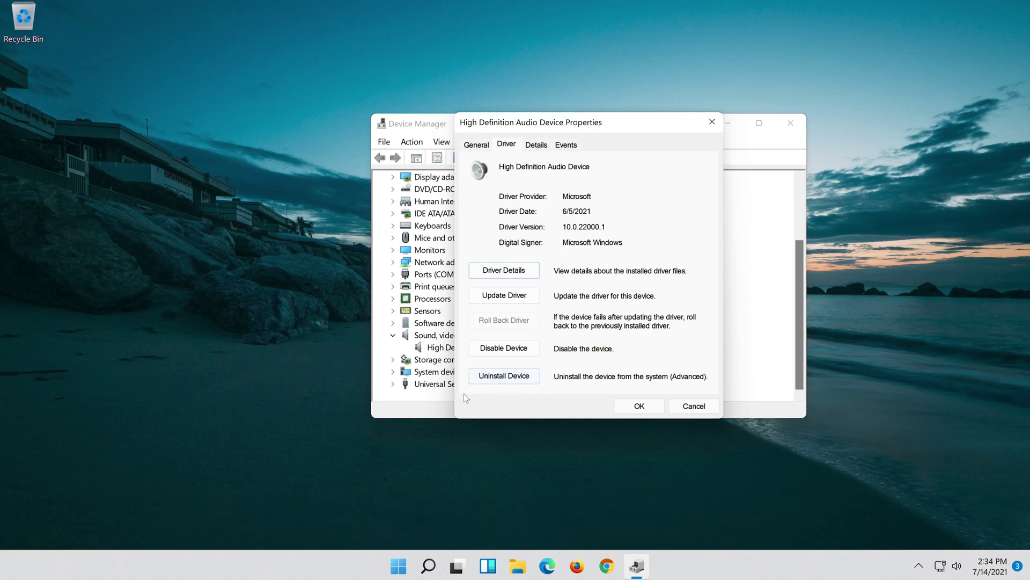
{"action": "left_click", "coordinate": [509, 379]}
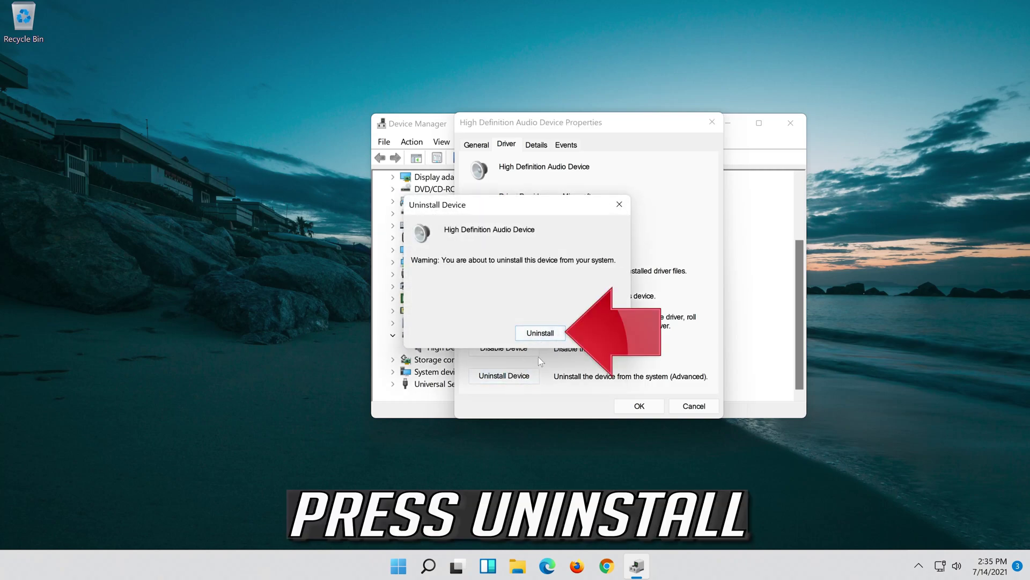
{"action": "left_click", "coordinate": [545, 337]}
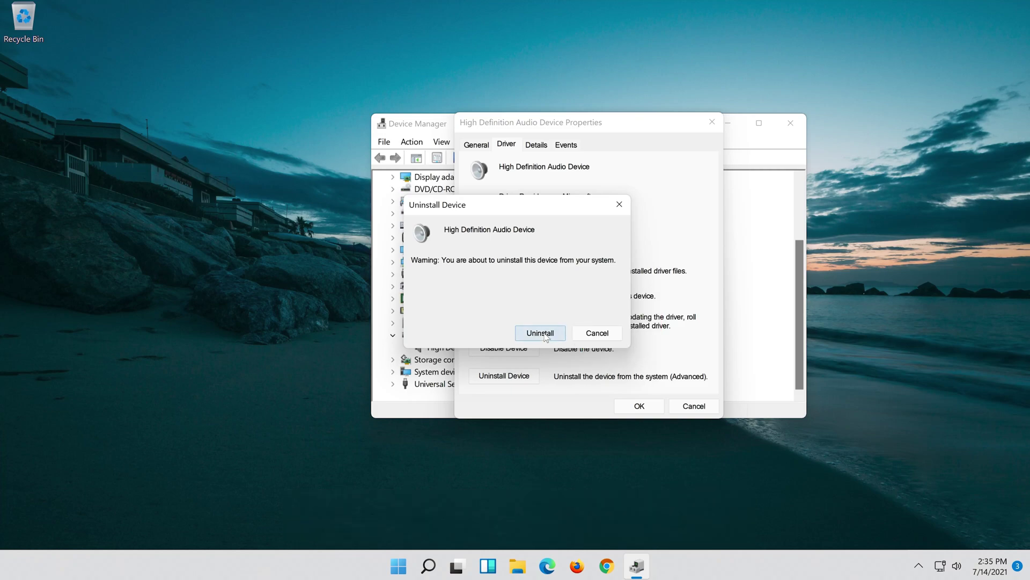
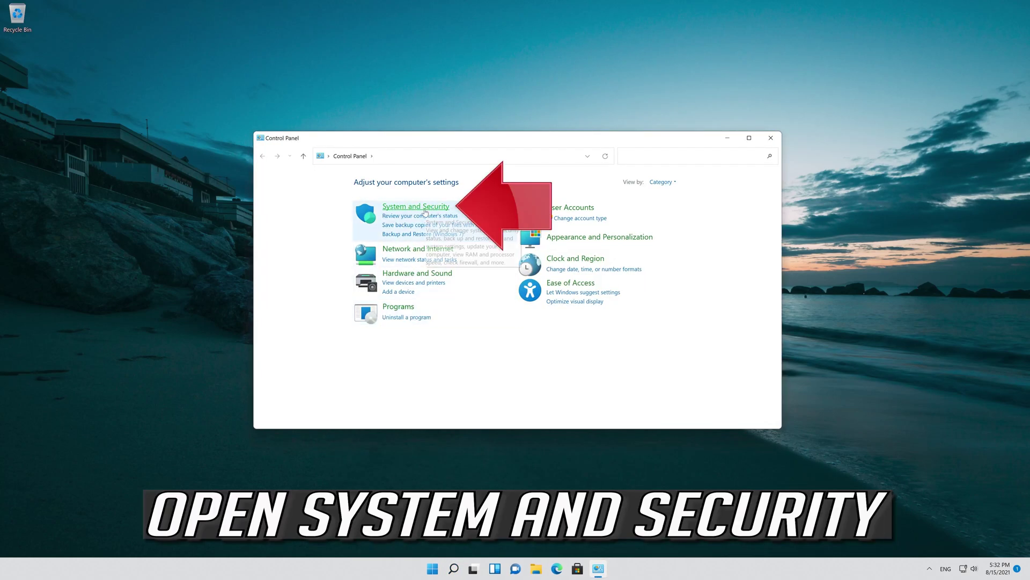
In Control Panel, go through System and Security and Security and Maintenance to Recovery, and open System Restore
{"action": "left_click", "coordinate": [425, 211]}
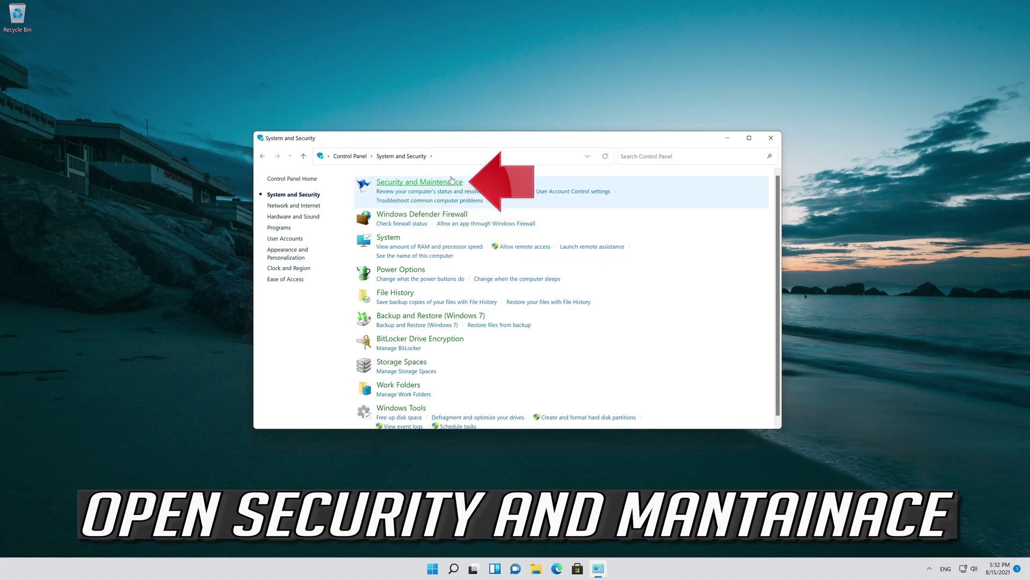
{"action": "left_click", "coordinate": [424, 185]}
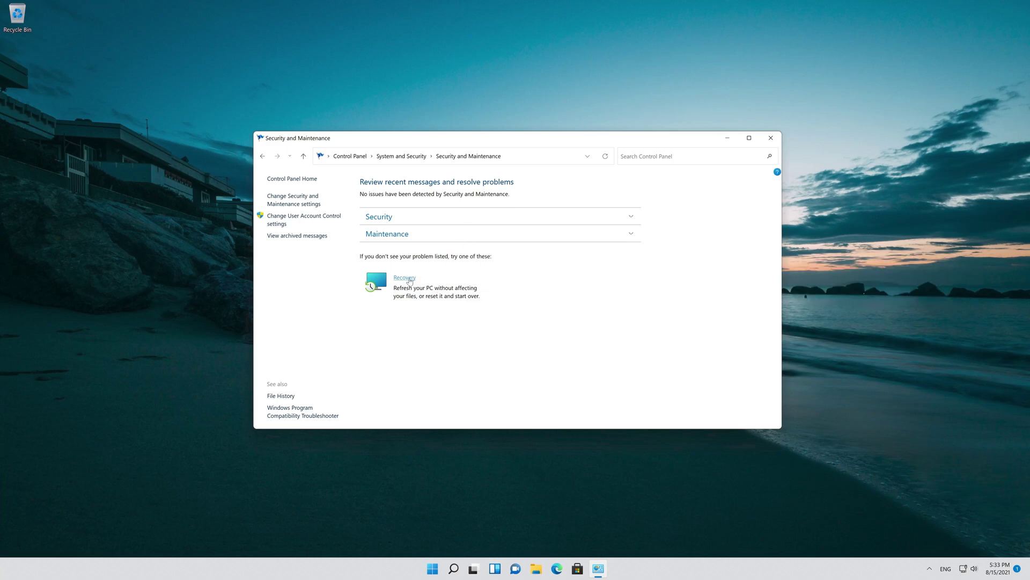
{"action": "left_click", "coordinate": [405, 278]}
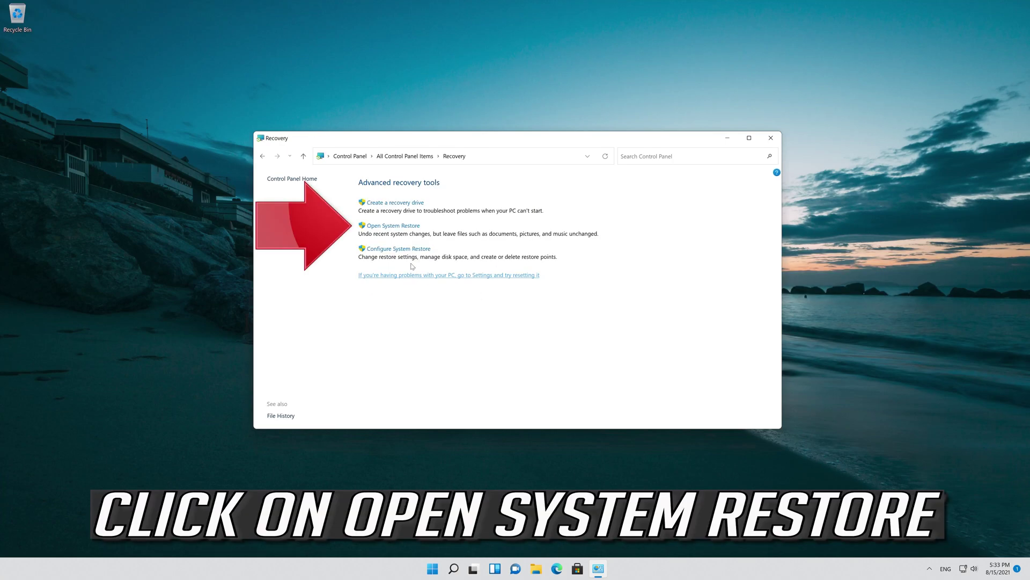
{"action": "left_click", "coordinate": [398, 228]}
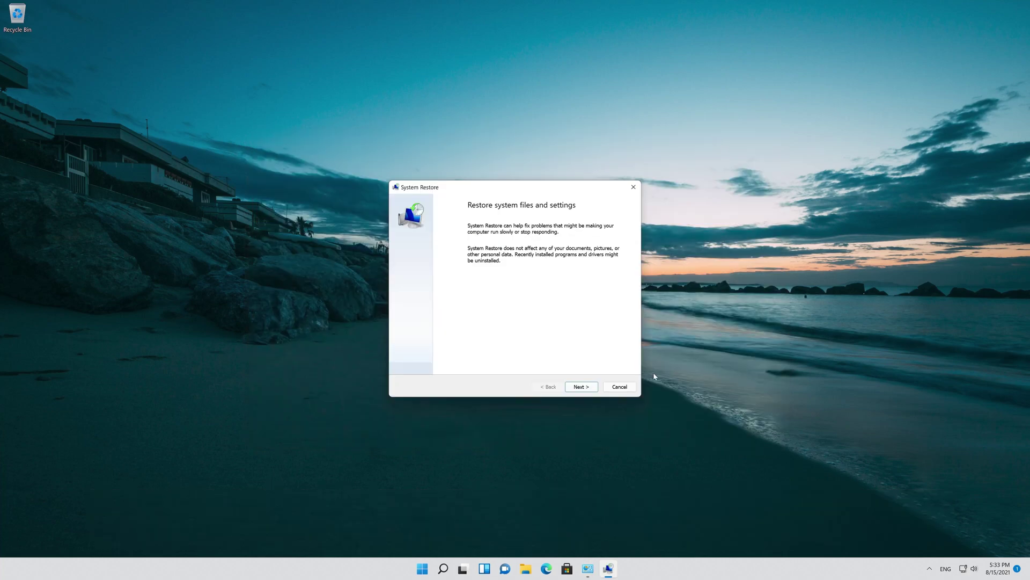
Restore the computer to "New restore point" from 8/15/2021 5:28:20 PM and confirm starting the restore
{"action": "left_click", "coordinate": [583, 387]}
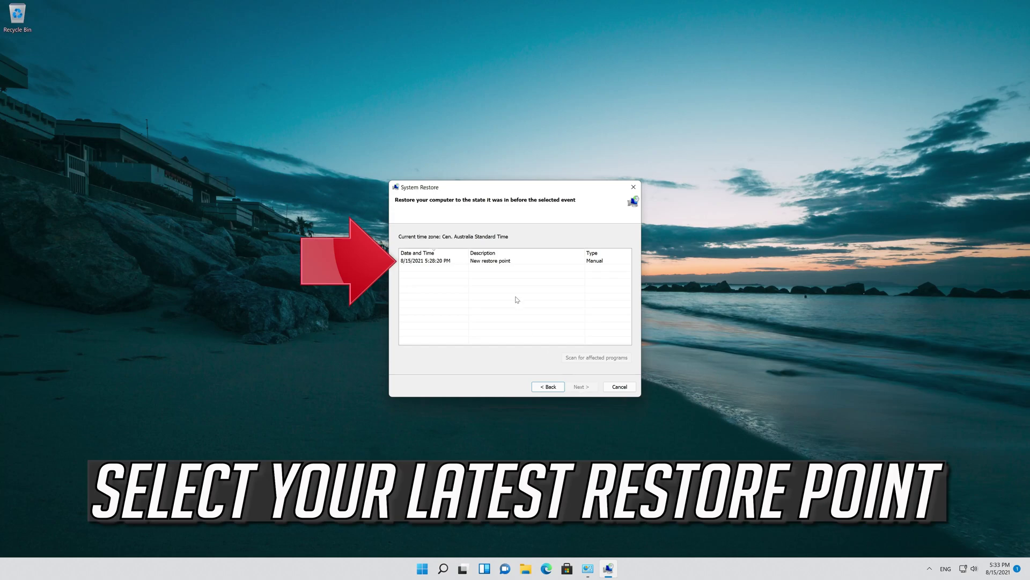
{"action": "left_click", "coordinate": [512, 263]}
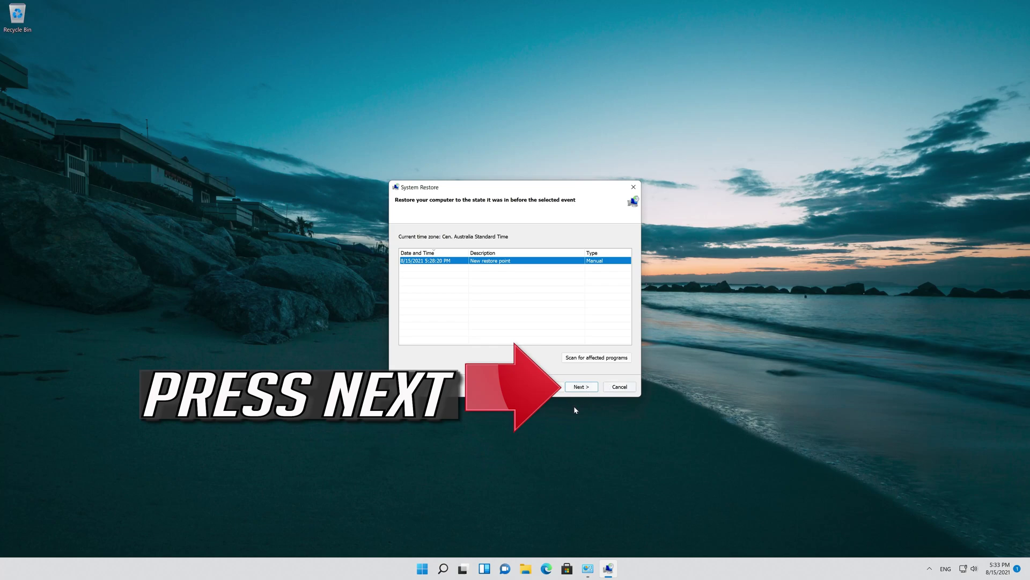
{"action": "left_click", "coordinate": [582, 387]}
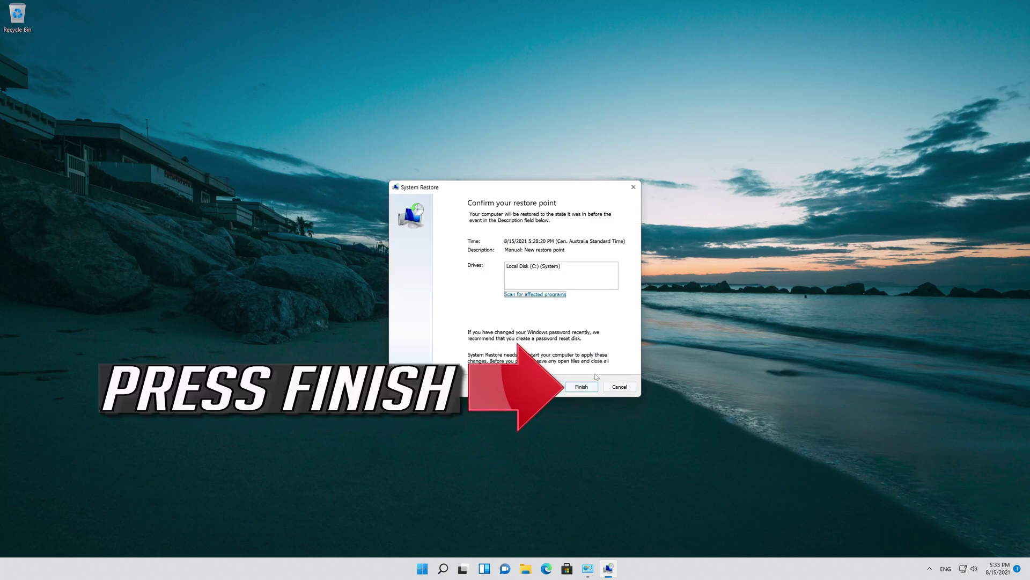
{"action": "left_click", "coordinate": [583, 387]}
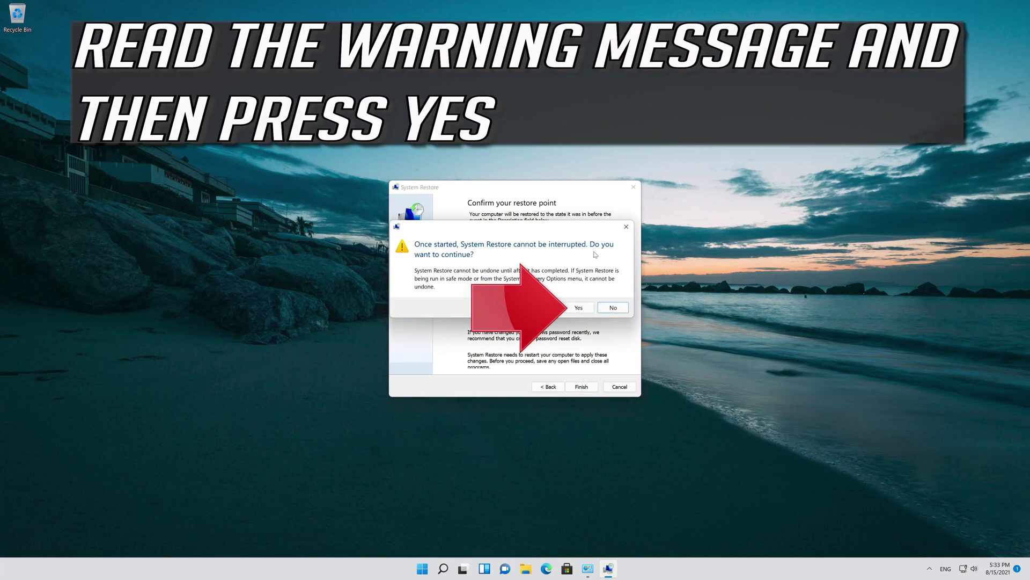
{"action": "left_click", "coordinate": [578, 307]}
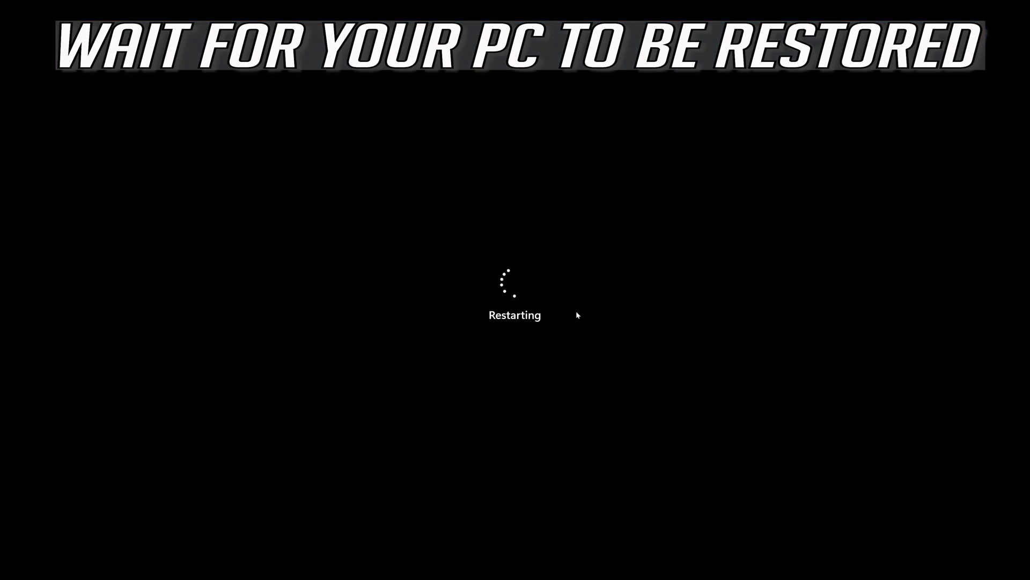